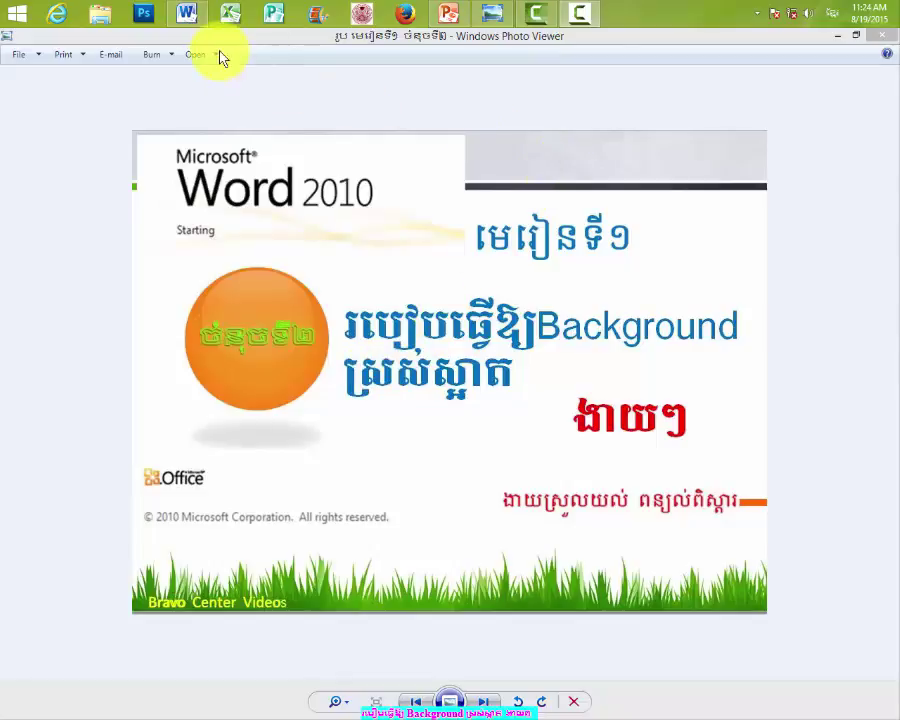
Step: Minimize the photo viewer and switch to the blank Word document, showing its page layout and page color options
click(836, 36)
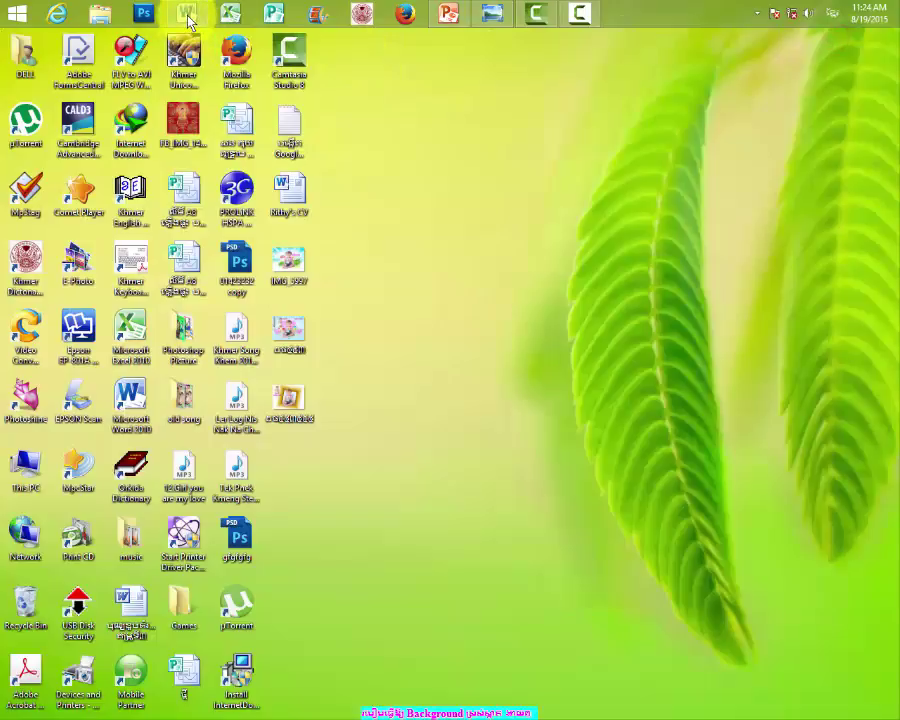
click(188, 16)
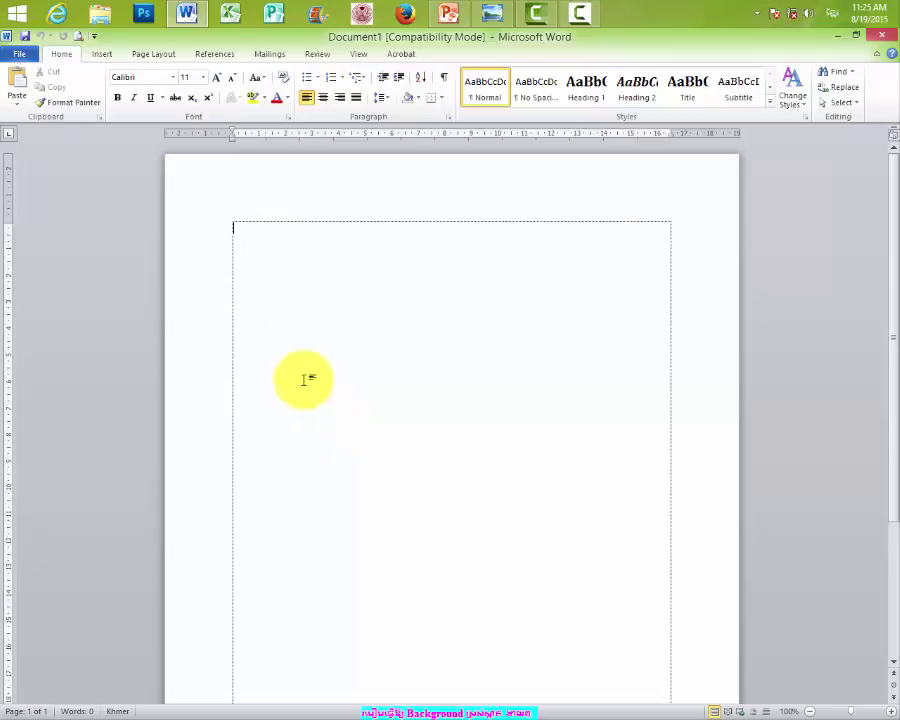
click(160, 58)
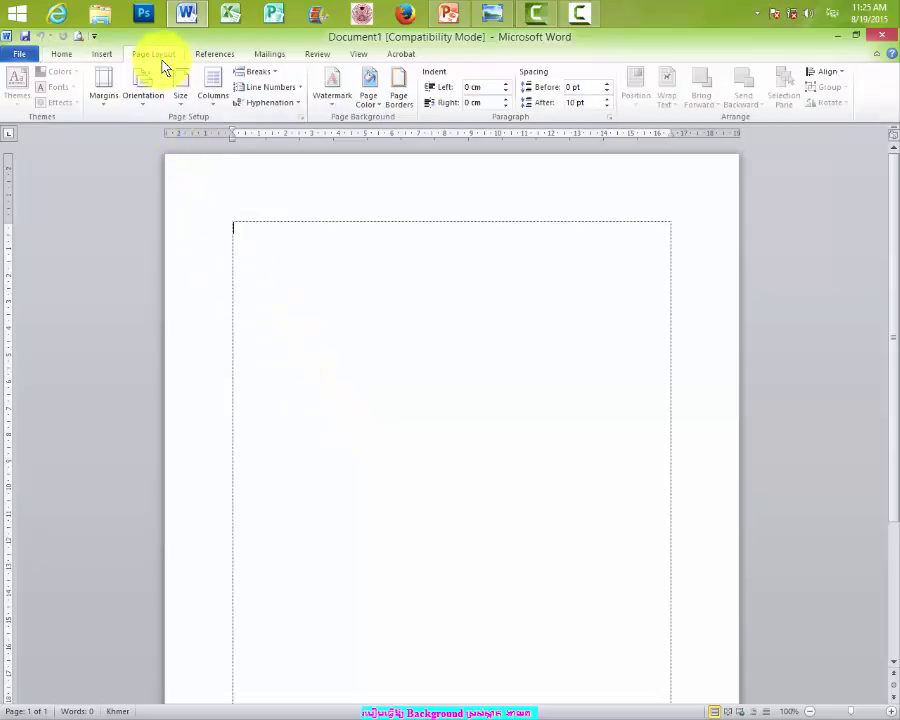
click(372, 113)
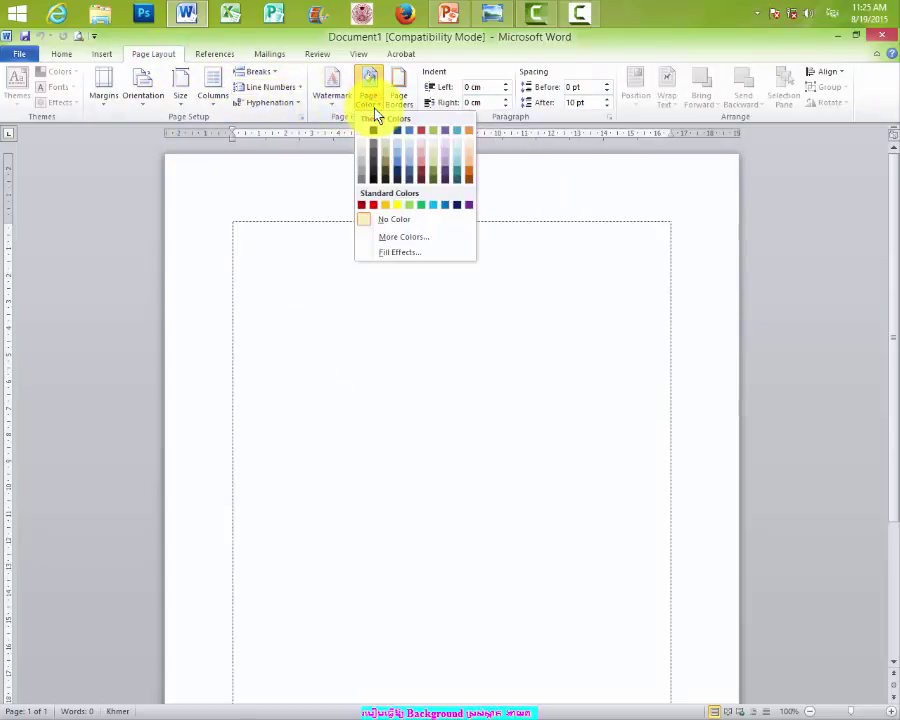
click(267, 173)
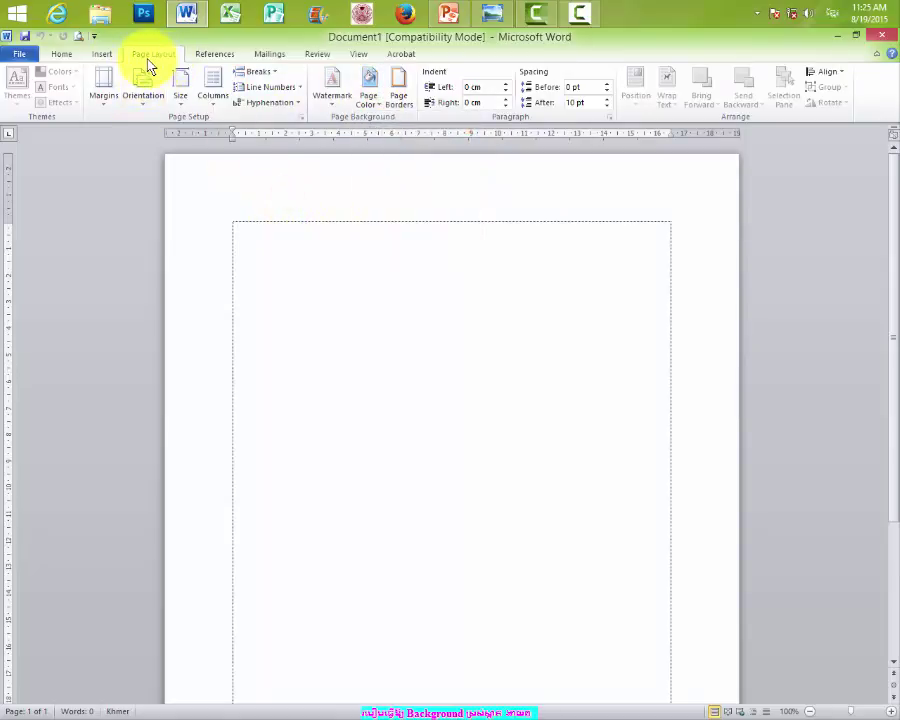
Step: Set the page color of the blank document to a light orange from the theme colors
click(372, 100)
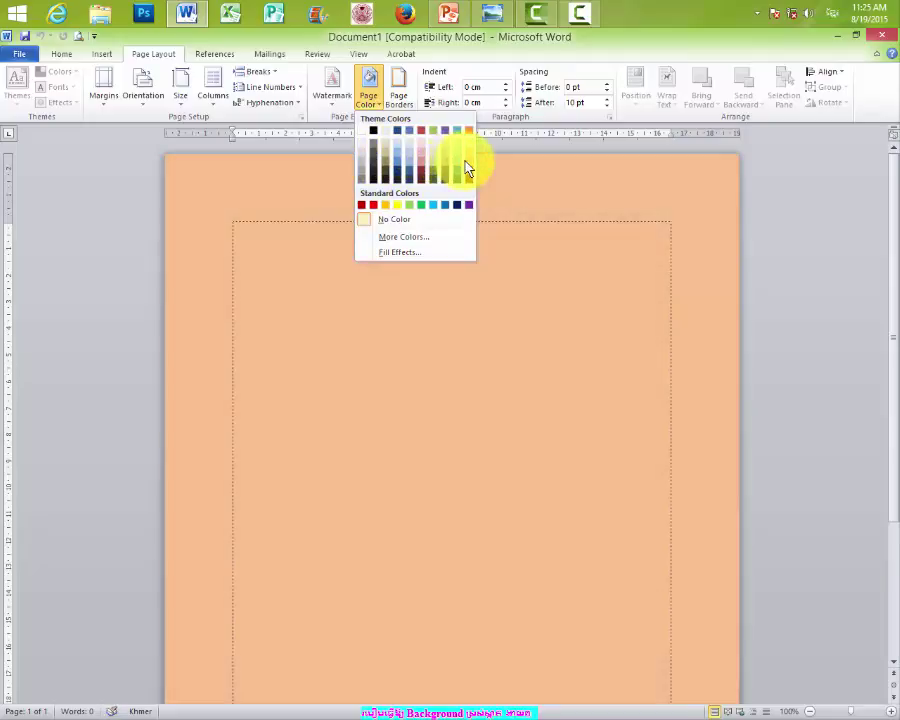
click(466, 161)
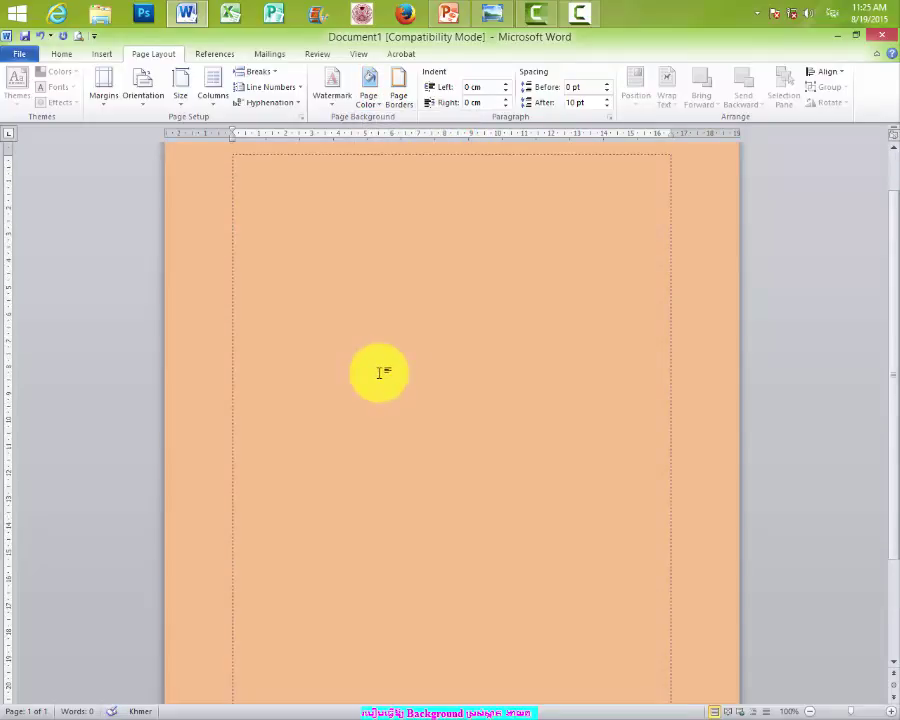
scroll(420, 442, down, 5)
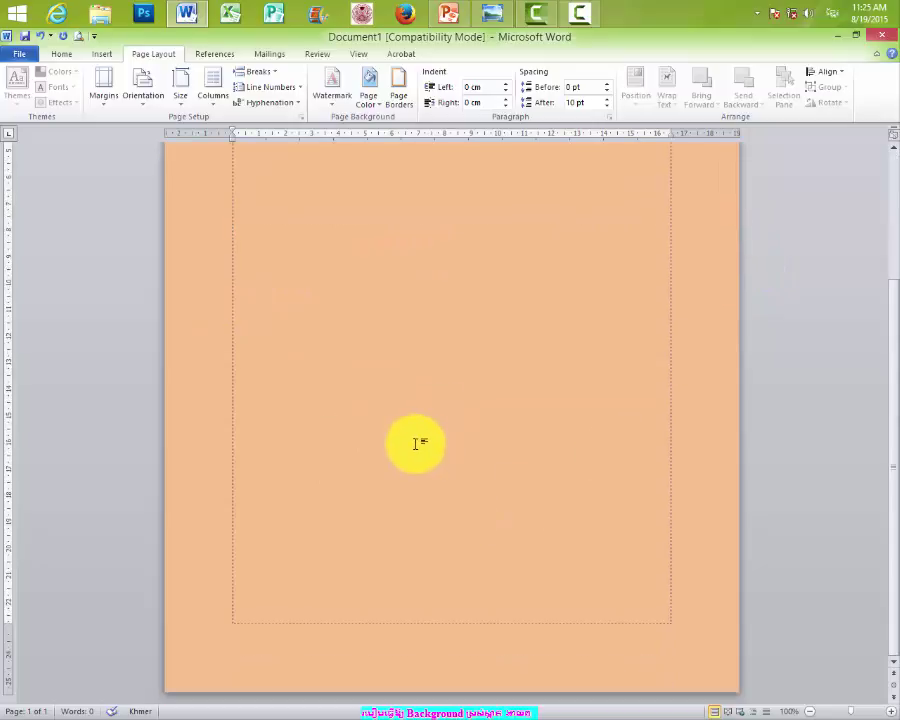
scroll(416, 442, up, 5)
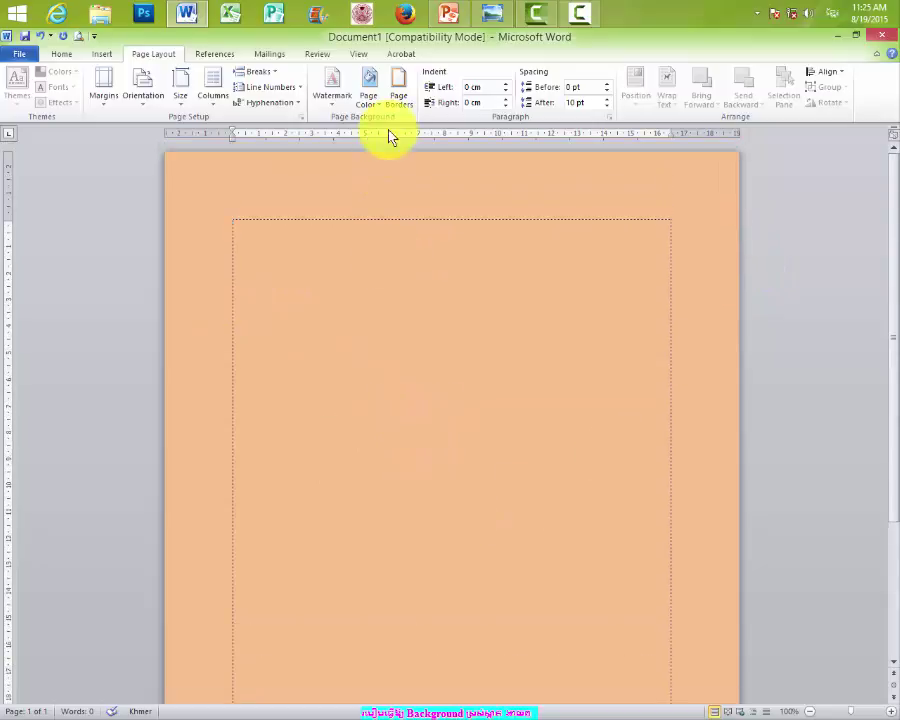
Step: Try several standard colors from the color hexagon and apply magenta as the page color
click(370, 100)
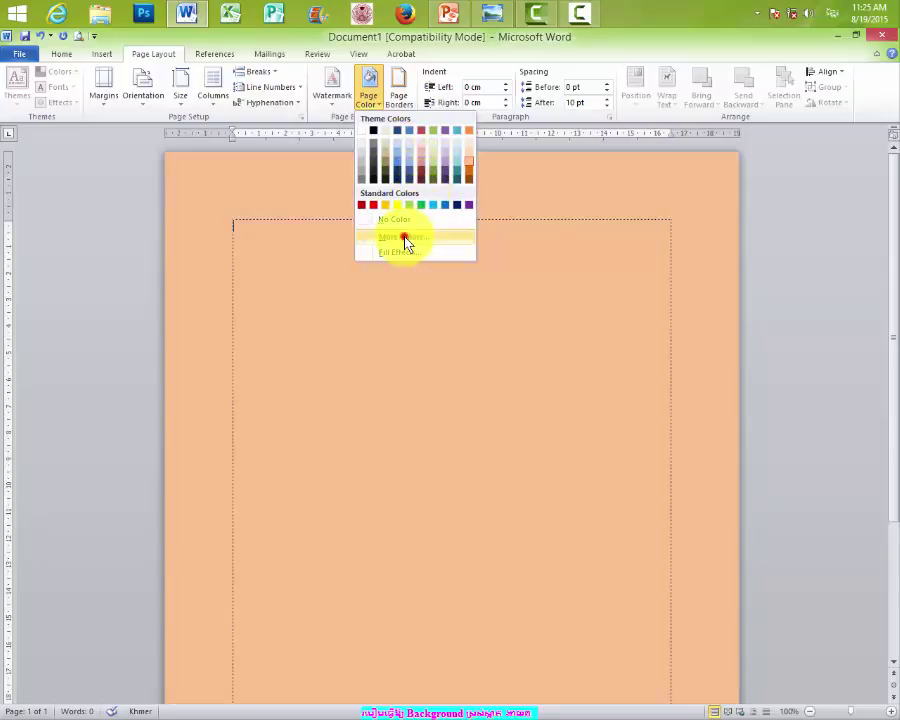
click(404, 238)
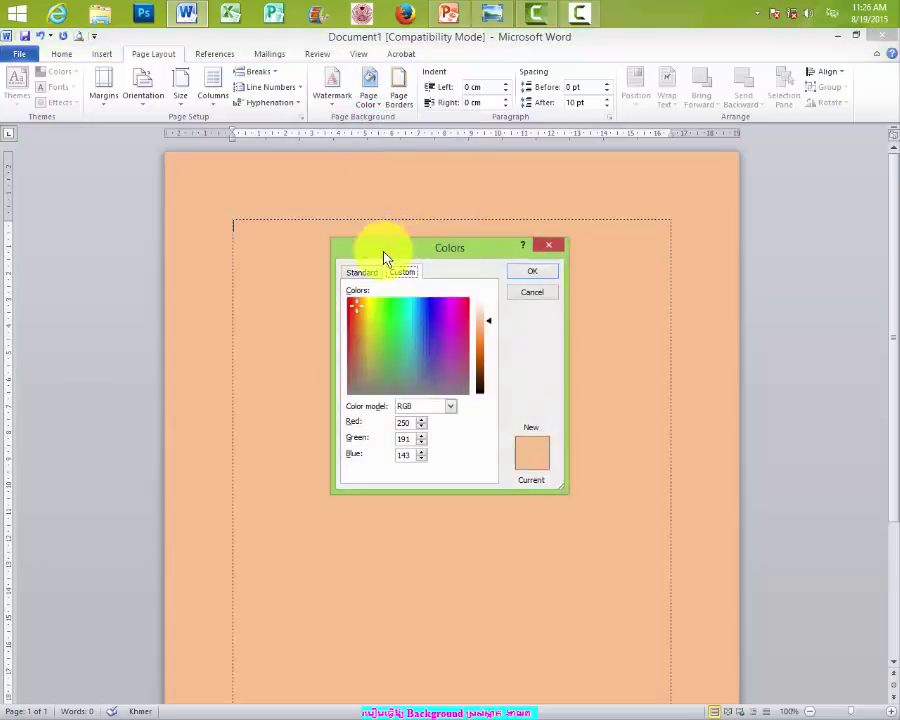
drag(382, 251, 385, 176)
click(365, 194)
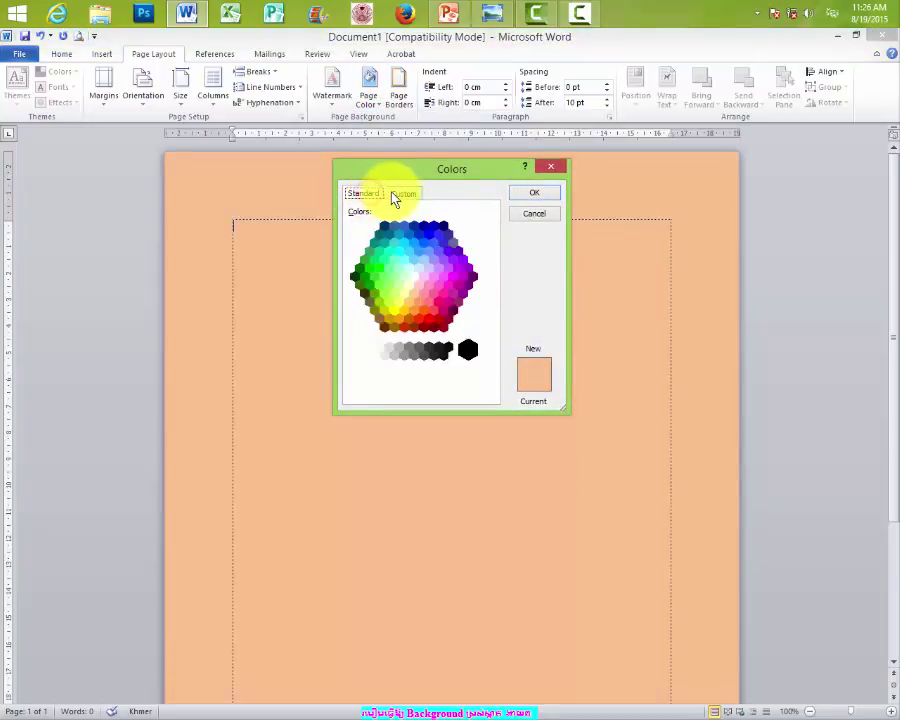
click(402, 194)
click(367, 195)
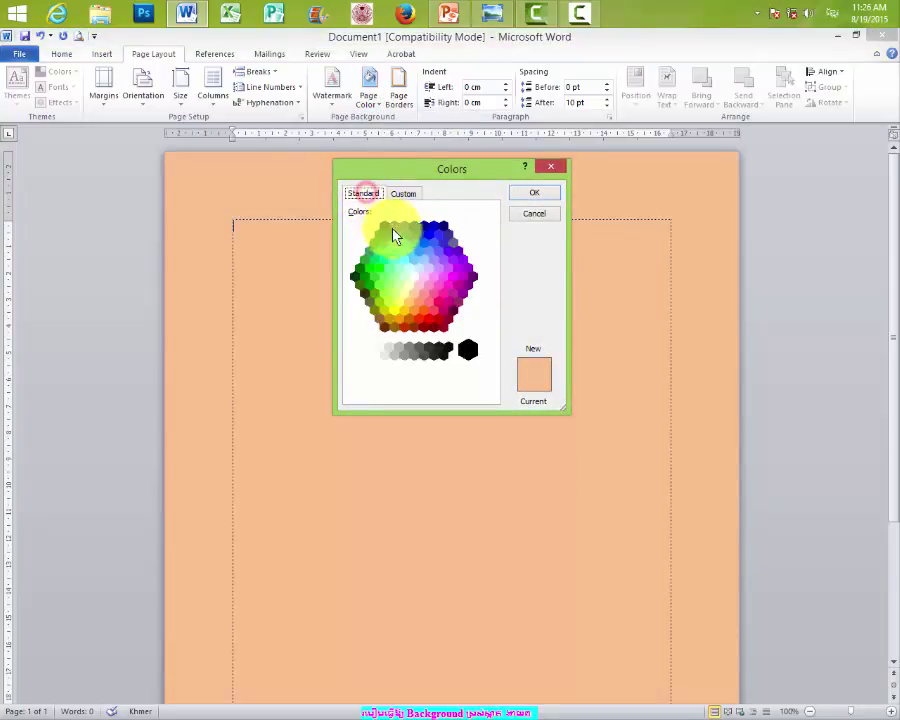
click(427, 273)
click(440, 259)
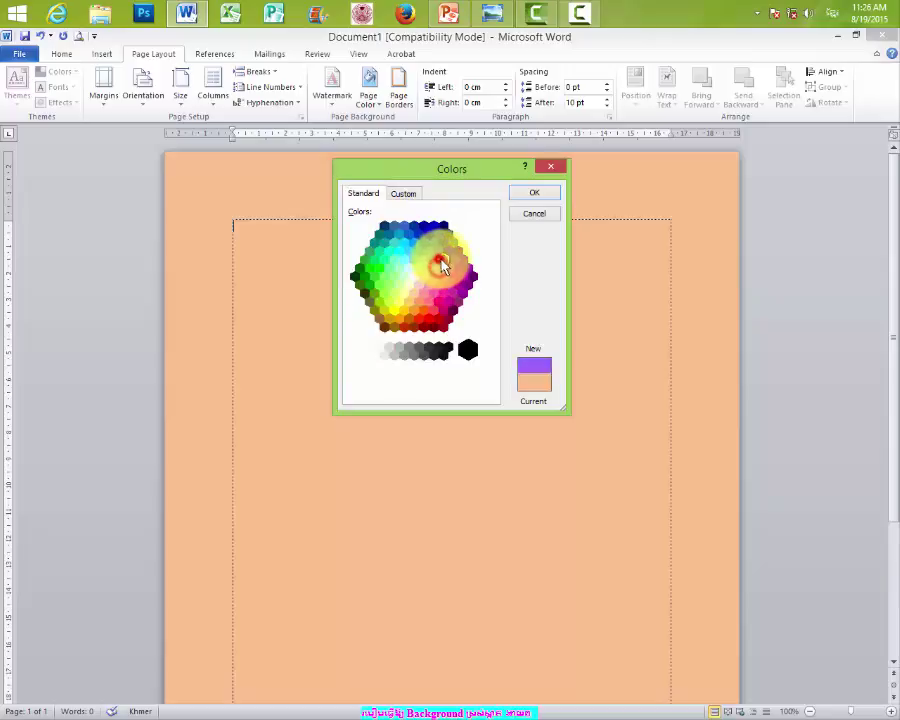
click(438, 252)
click(434, 243)
click(437, 232)
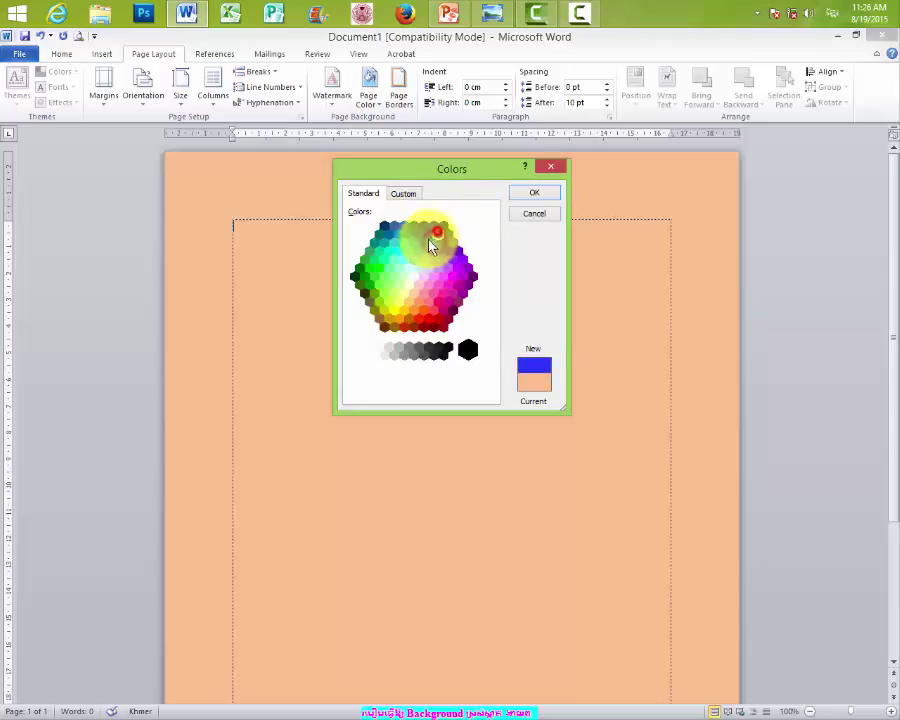
click(424, 243)
click(458, 264)
click(439, 258)
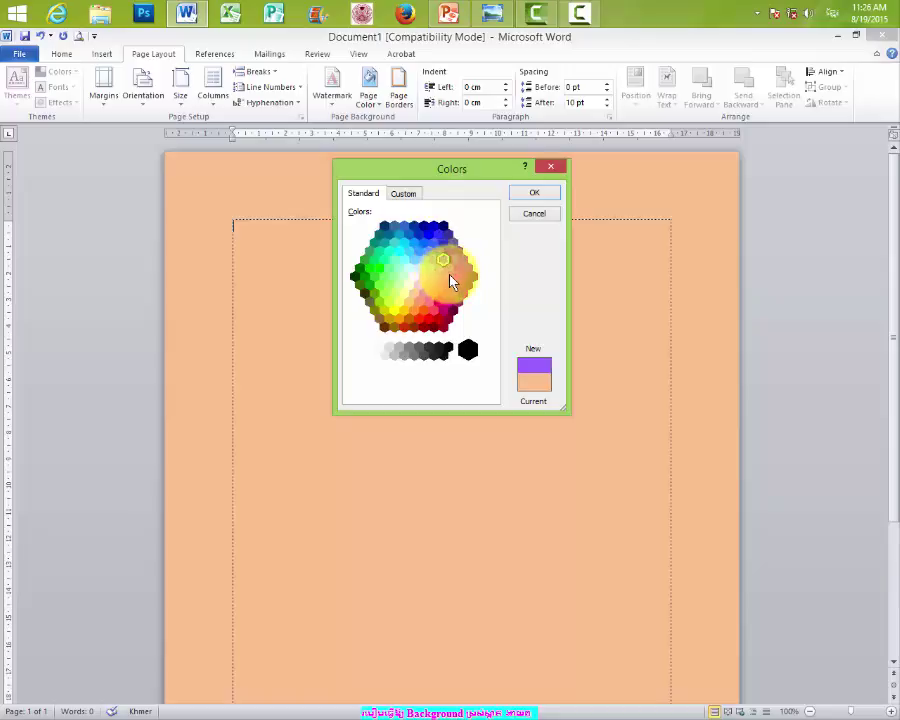
click(450, 276)
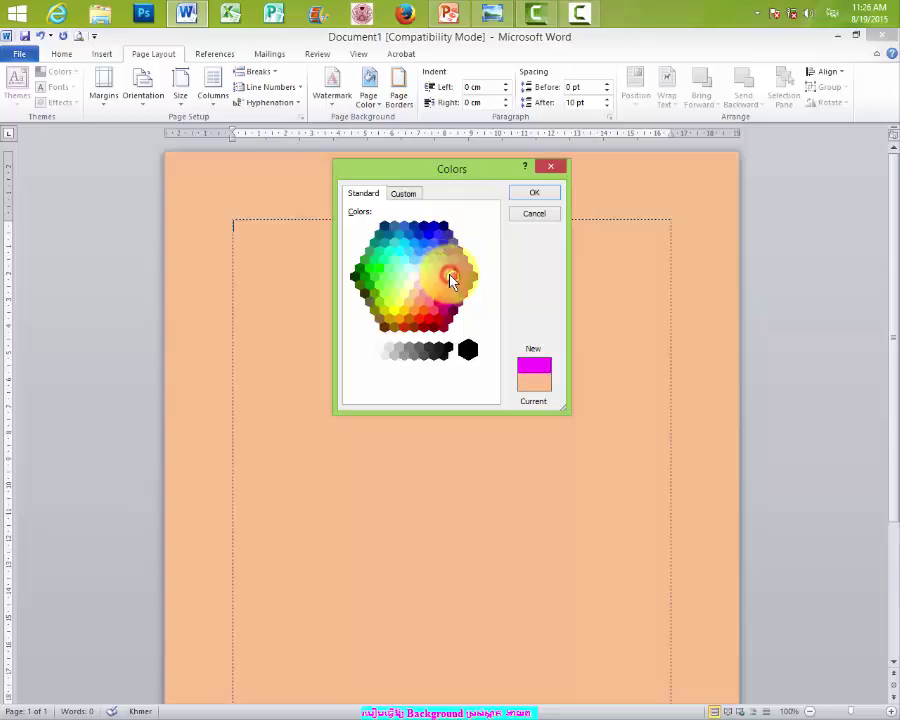
click(527, 193)
scroll(281, 403, down, 5)
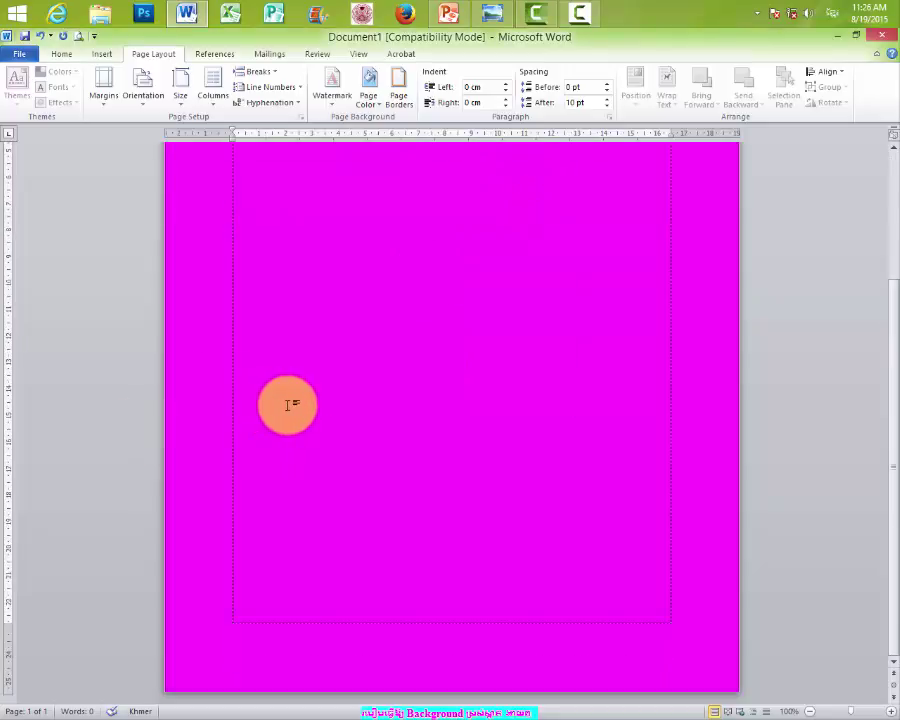
scroll(289, 403, up, 5)
scroll(291, 403, down, 5)
scroll(291, 403, up, 5)
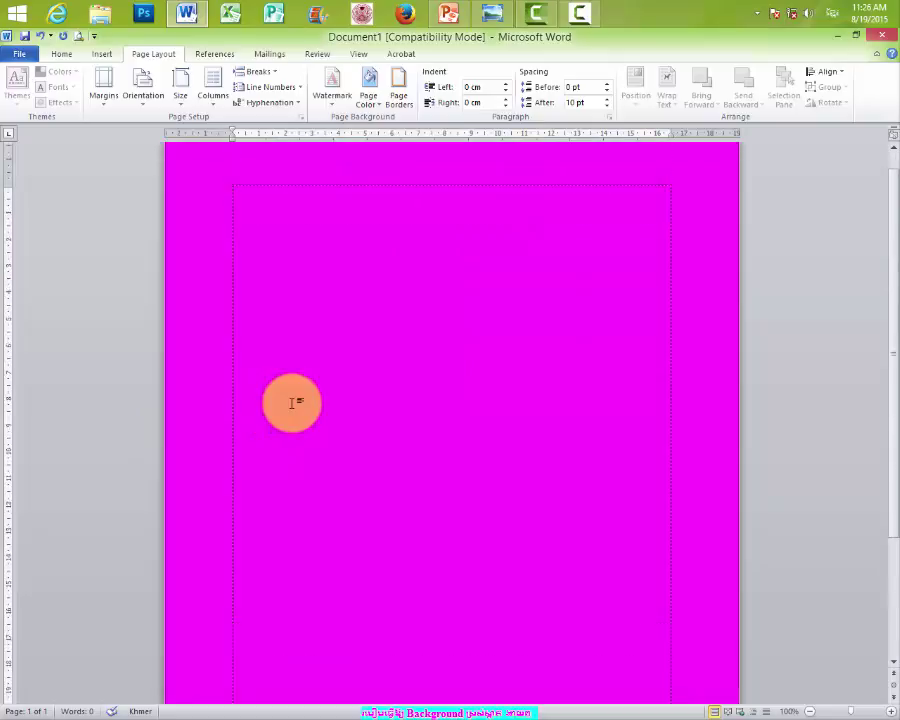
Step: Pick a custom yellow-green from the color spectrum with the RGB model and apply it as the page color
click(374, 110)
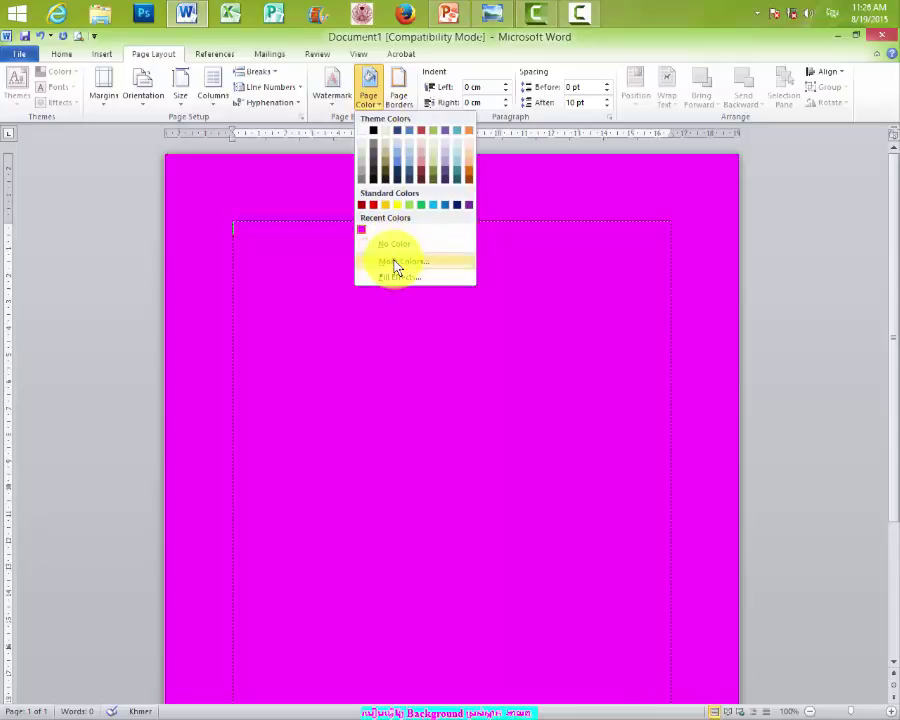
click(395, 262)
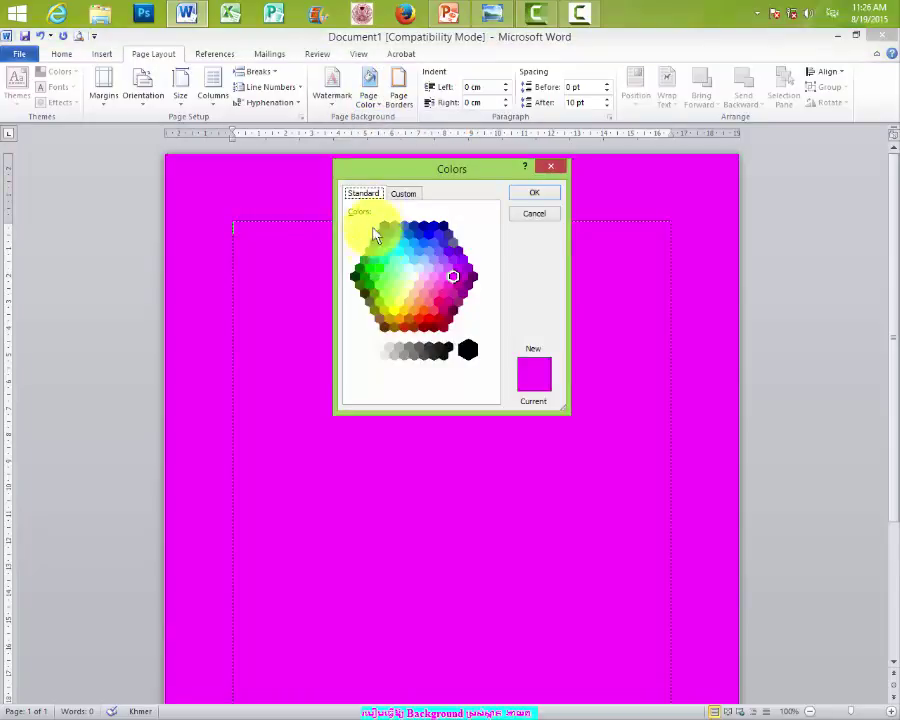
click(403, 196)
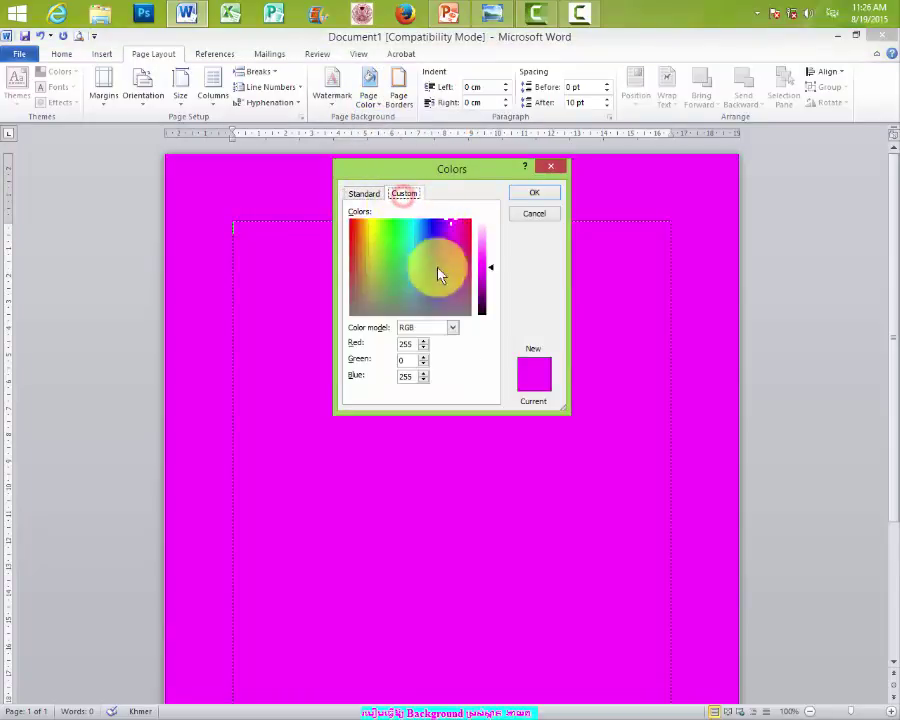
click(453, 330)
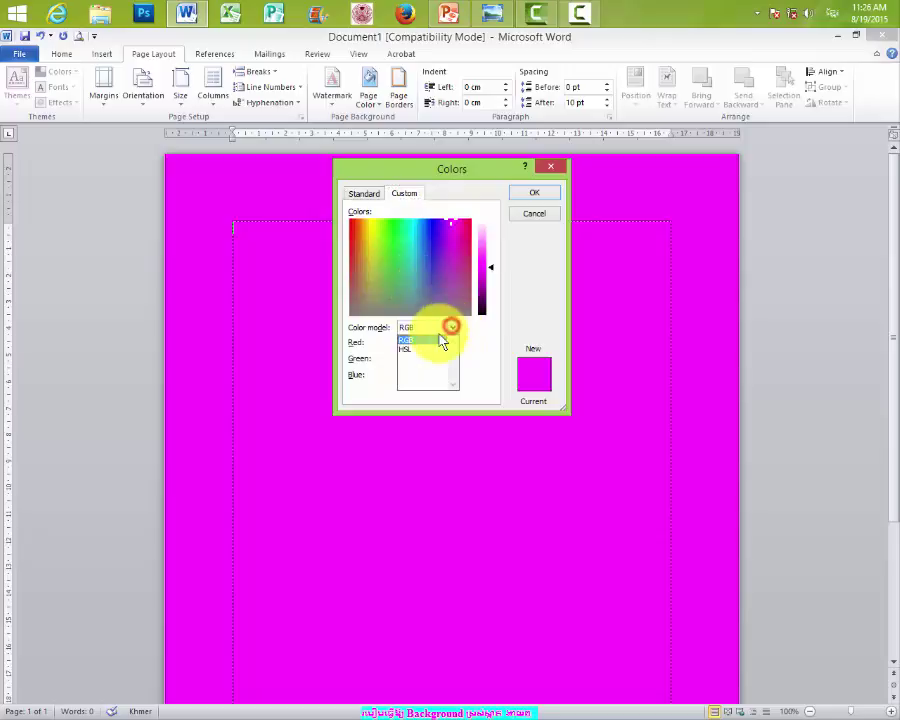
click(454, 330)
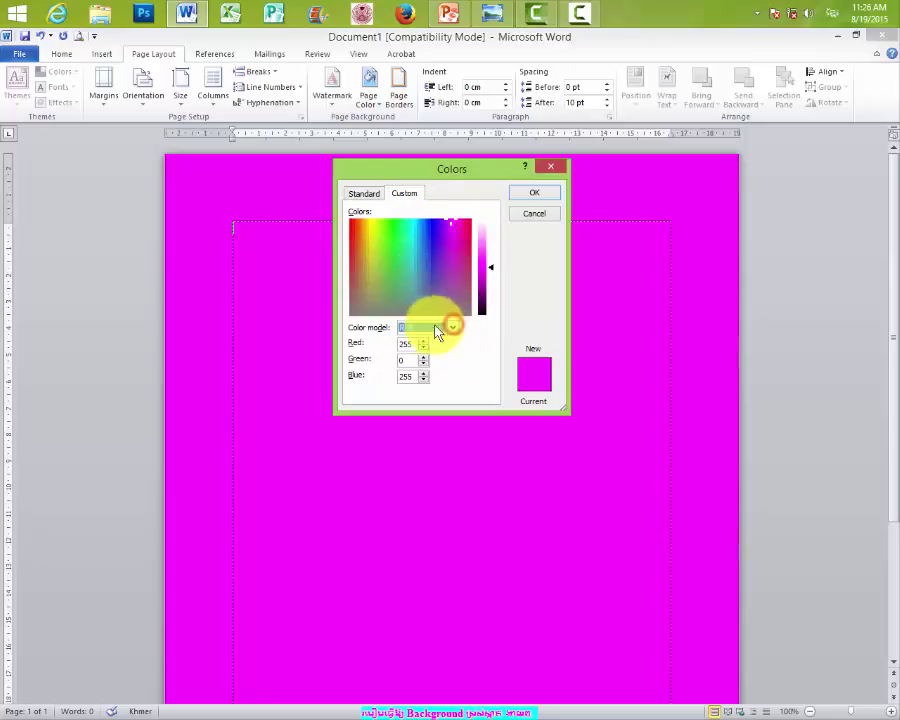
drag(360, 240, 452, 276)
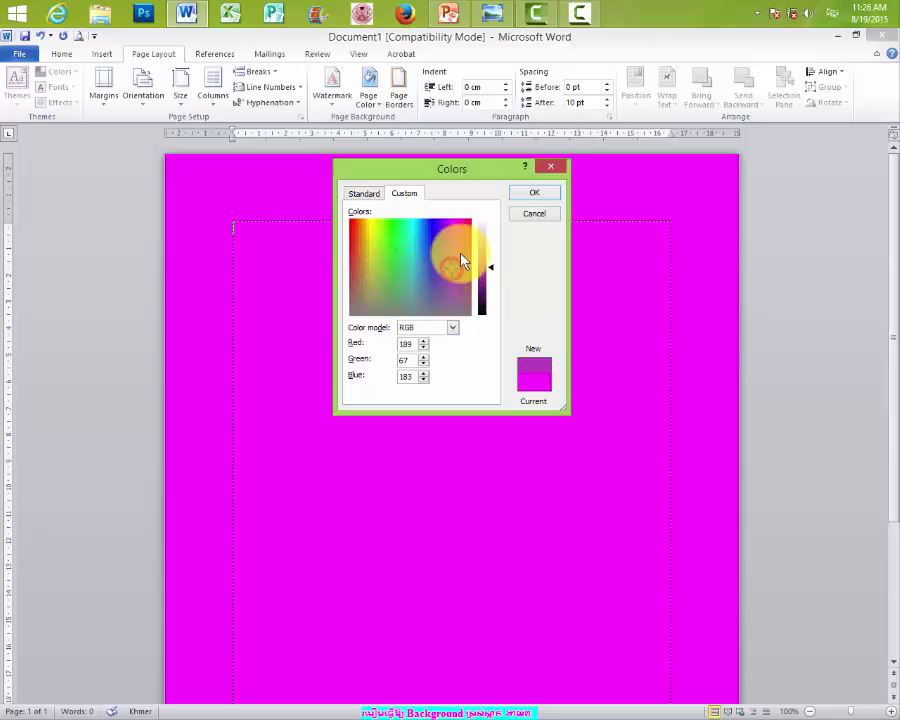
click(370, 258)
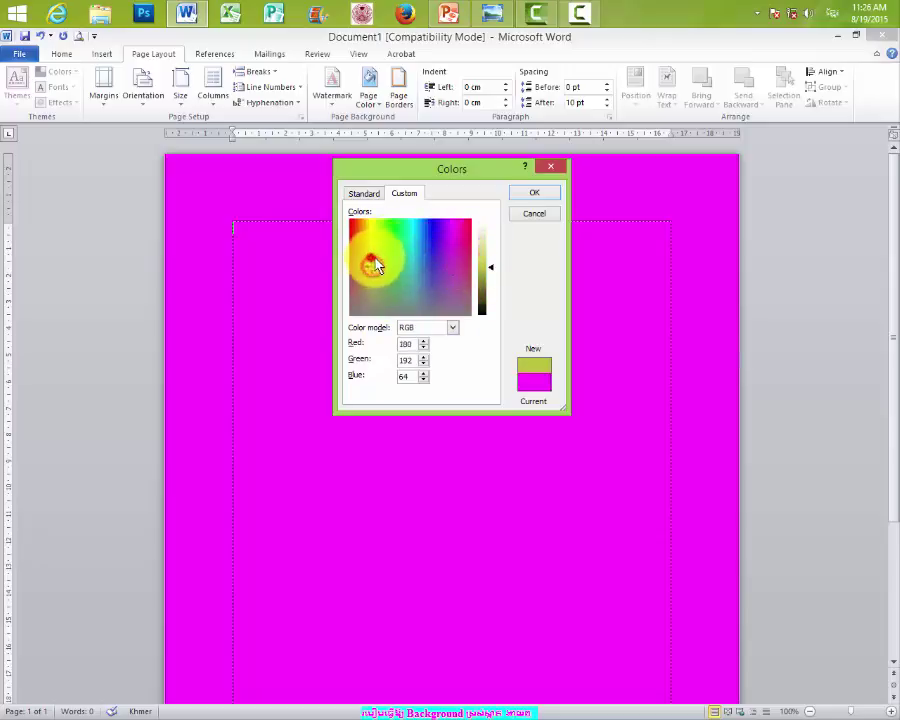
click(530, 196)
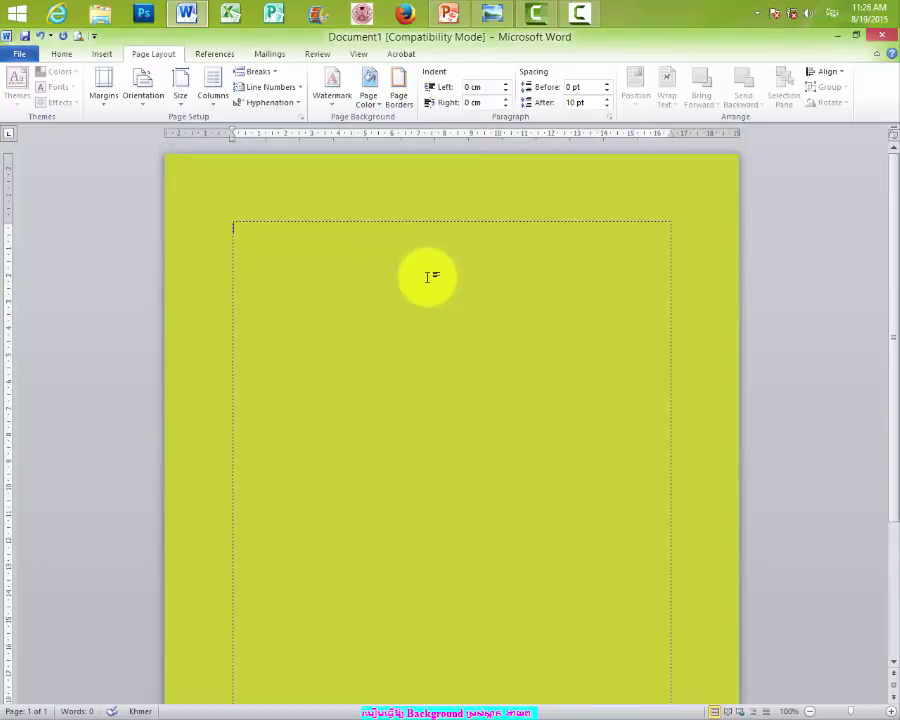
Step: Open the page background's Fill Effects and look through the texture, pattern and picture options
click(372, 108)
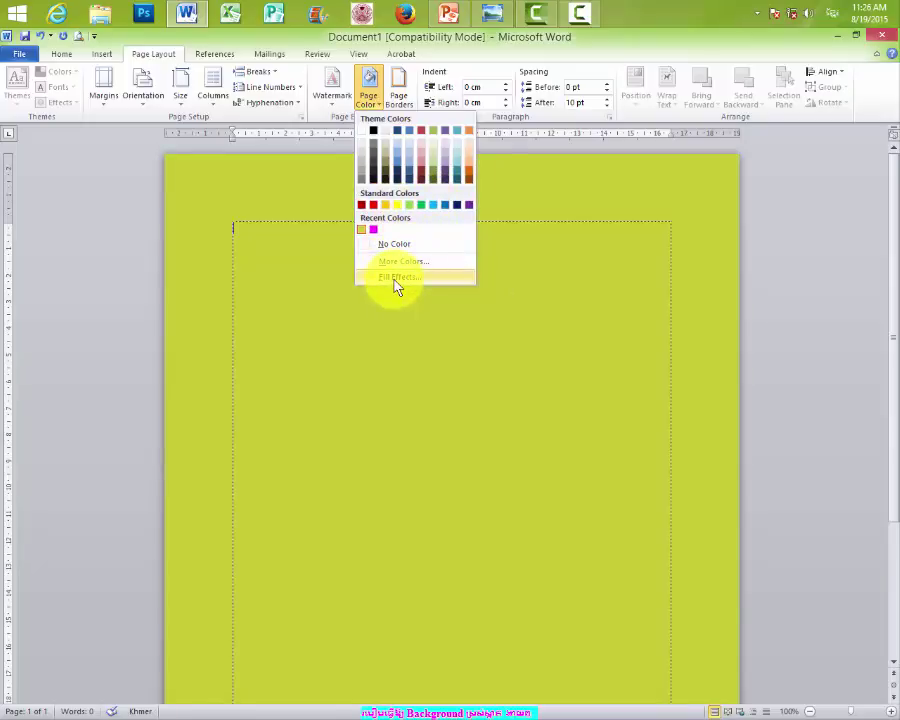
click(396, 284)
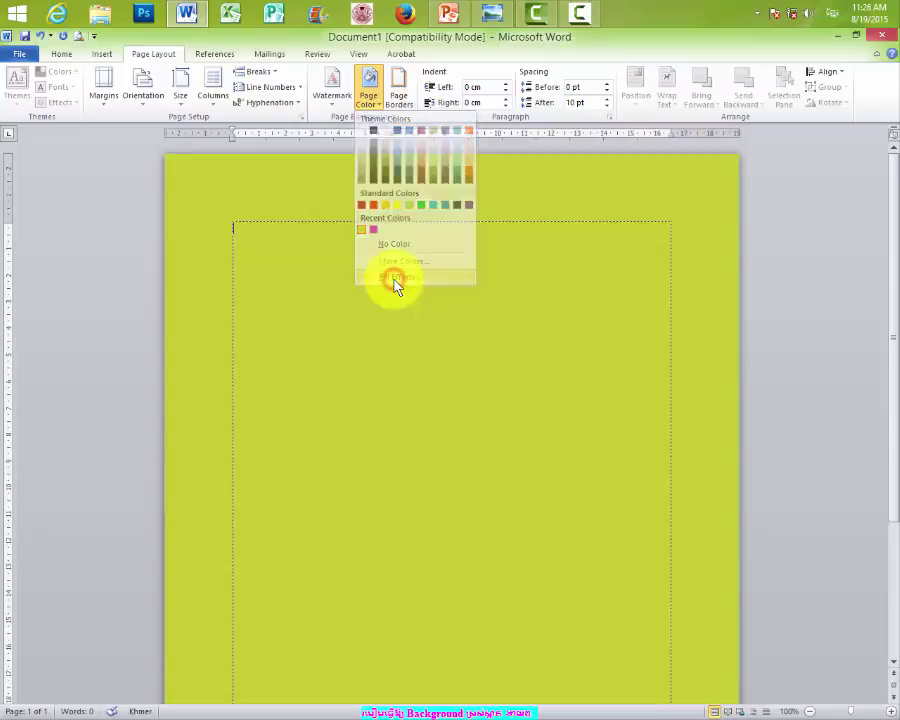
drag(550, 230, 316, 215)
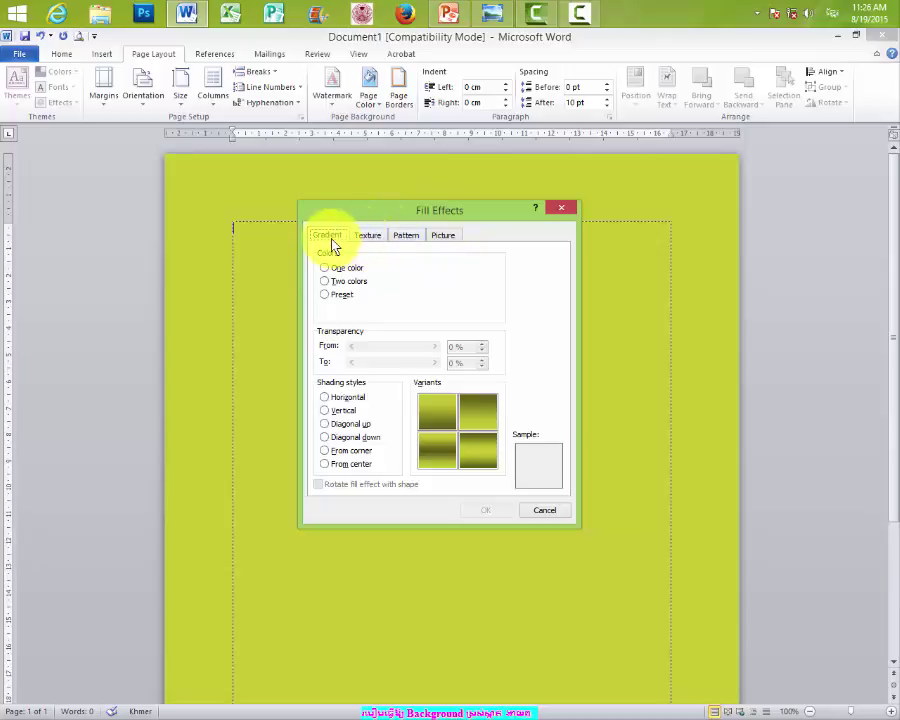
click(367, 237)
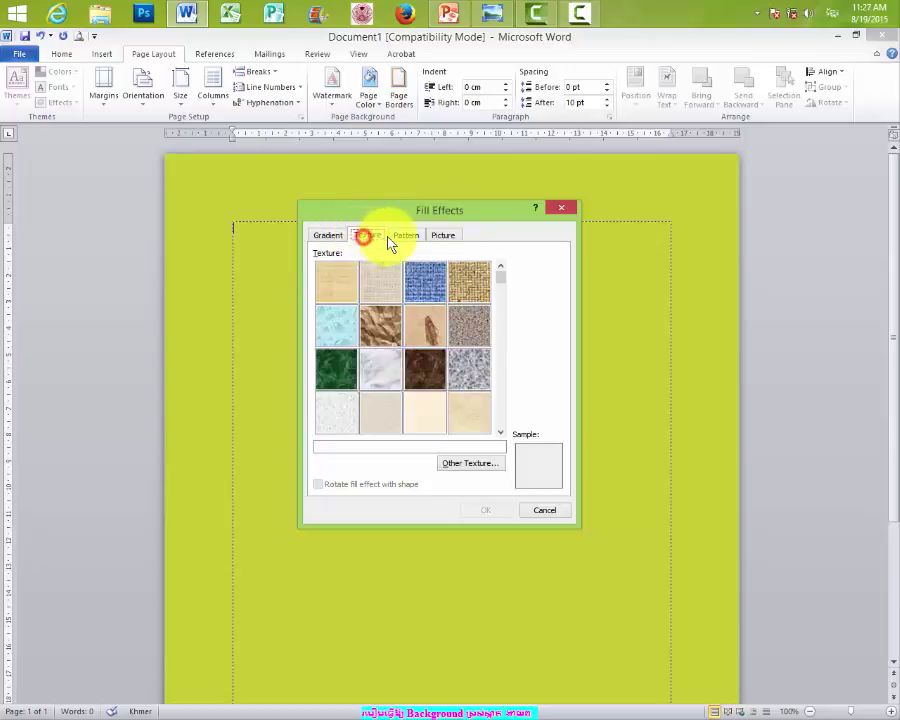
click(406, 237)
click(443, 238)
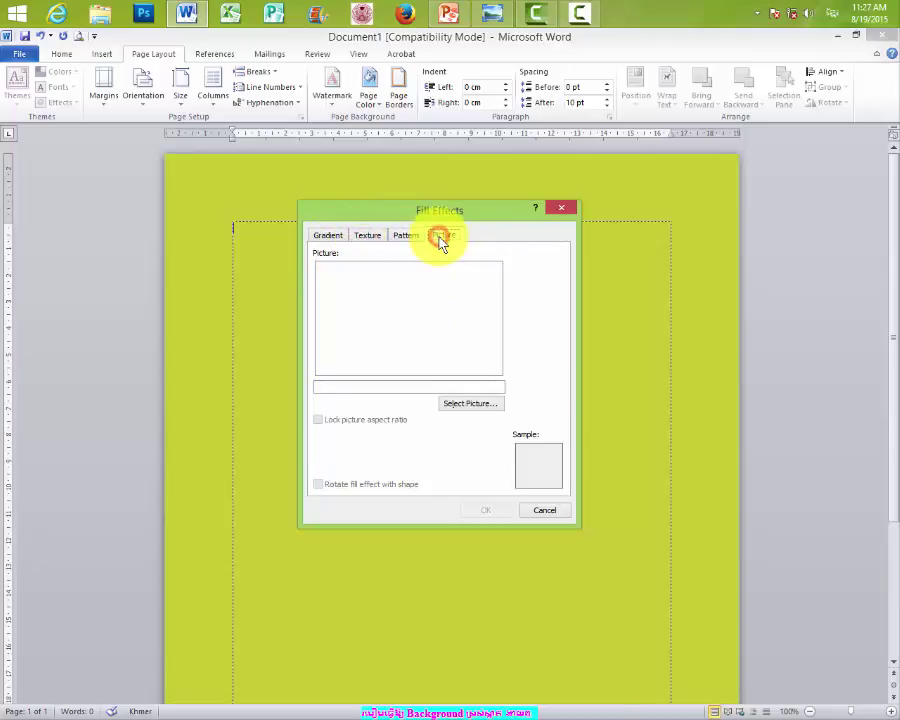
Step: Apply a one-color gradient in standard yellow with horizontal shading, lightened slightly, as the page background
click(334, 240)
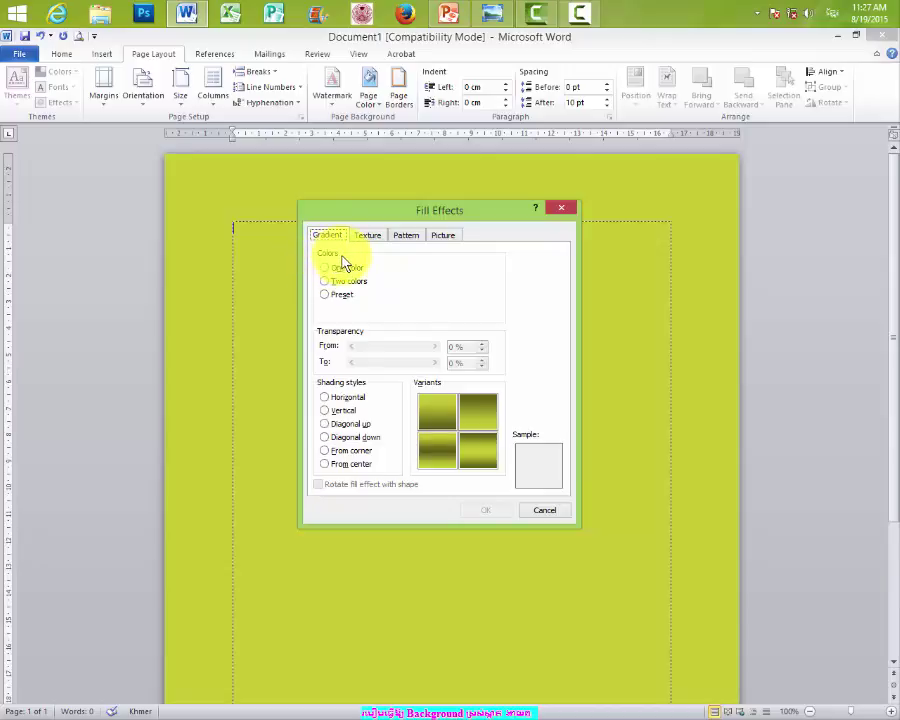
click(326, 269)
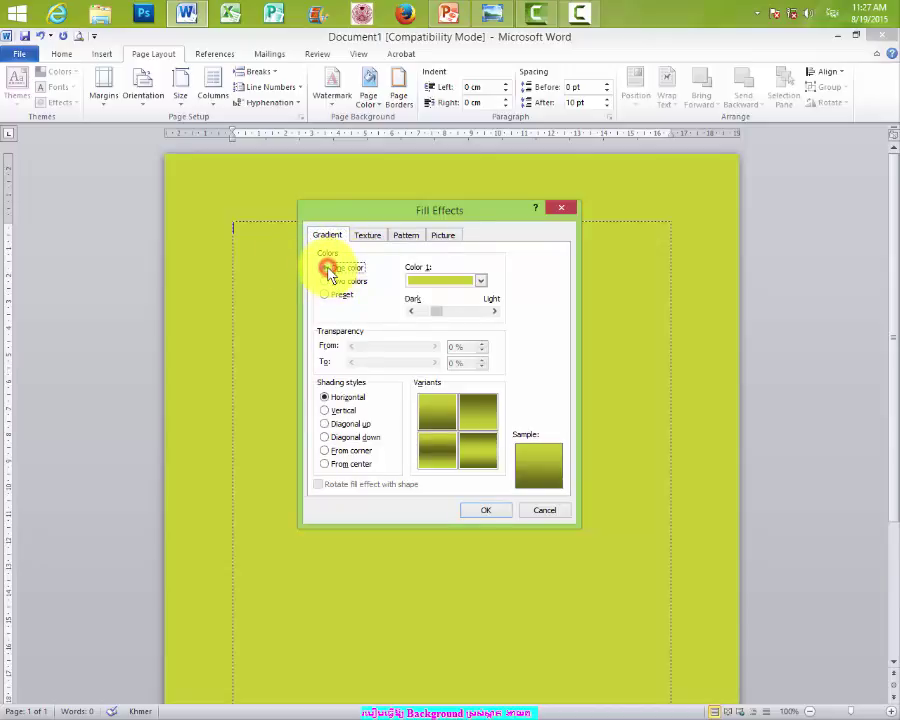
click(481, 281)
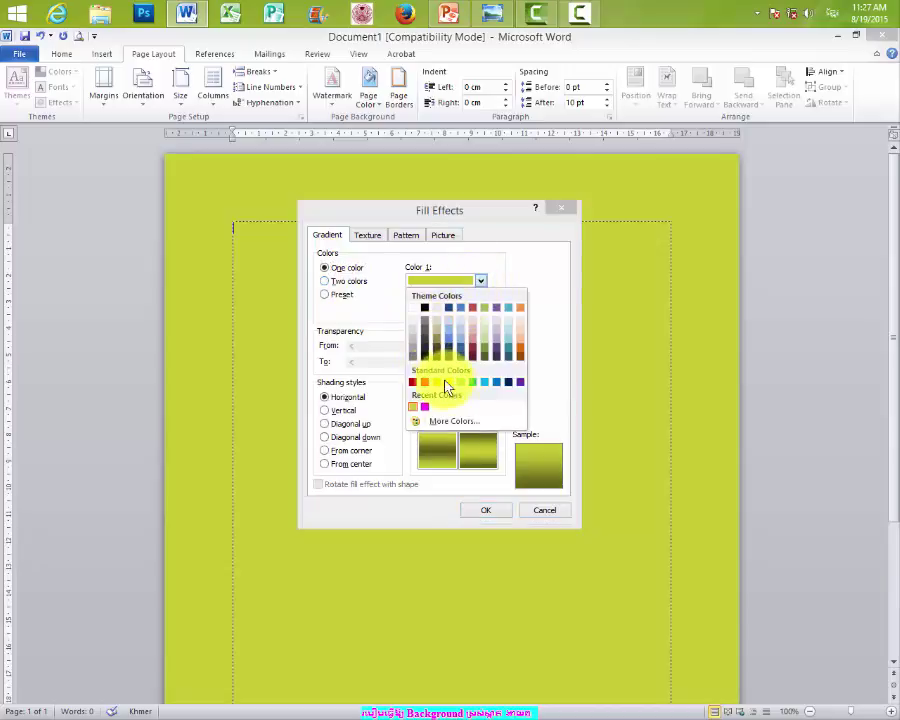
click(446, 382)
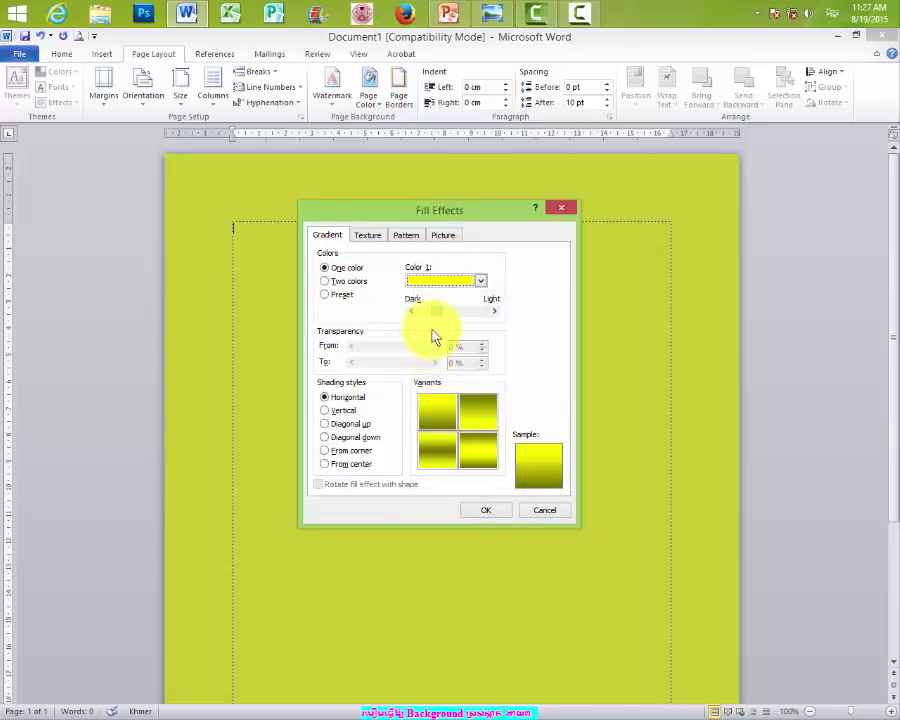
click(494, 311)
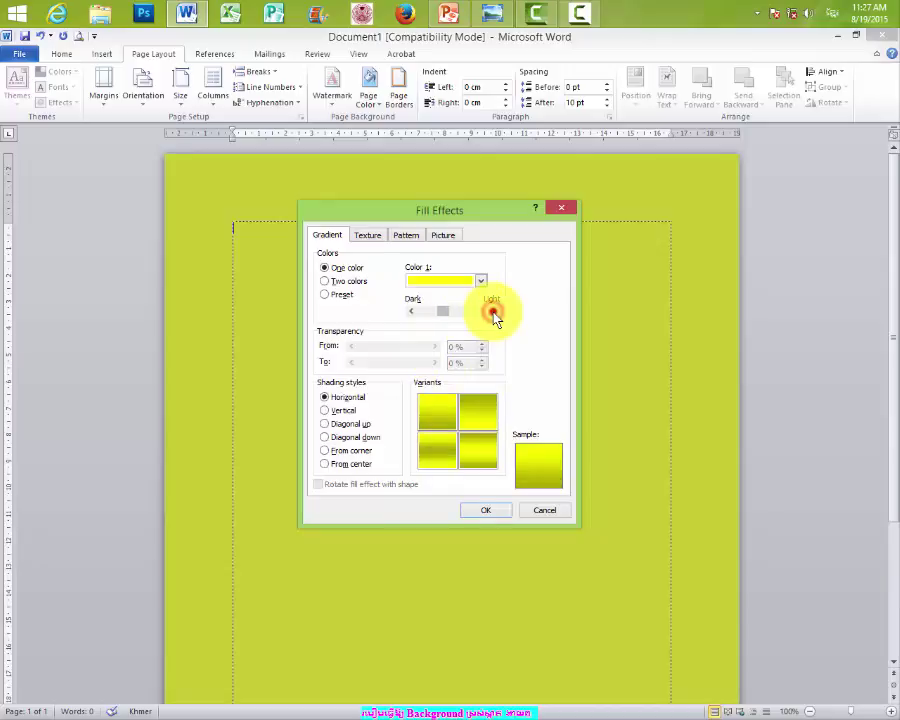
click(494, 311)
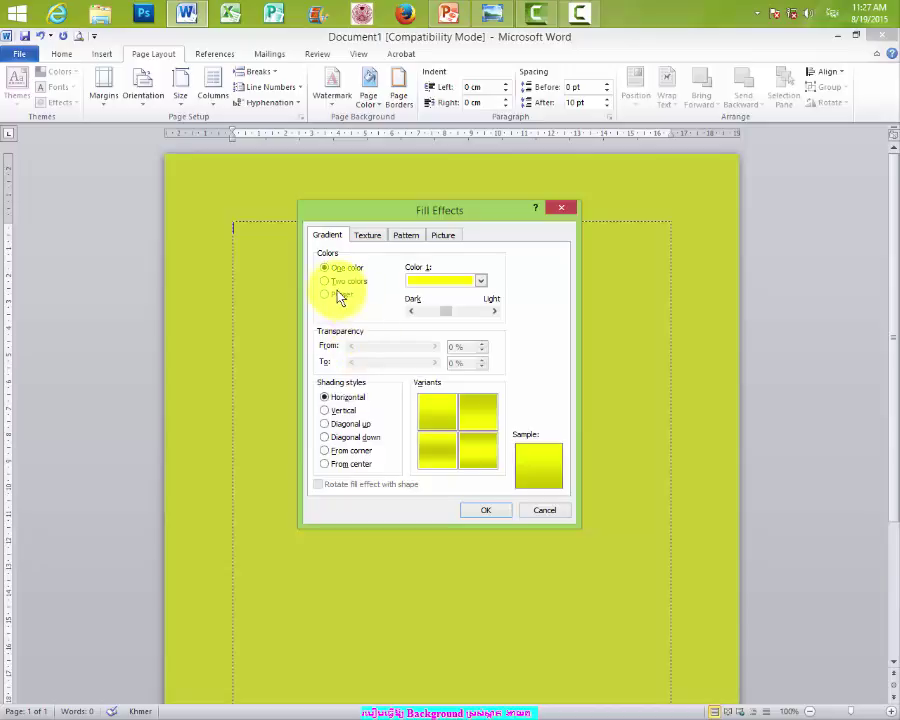
click(481, 511)
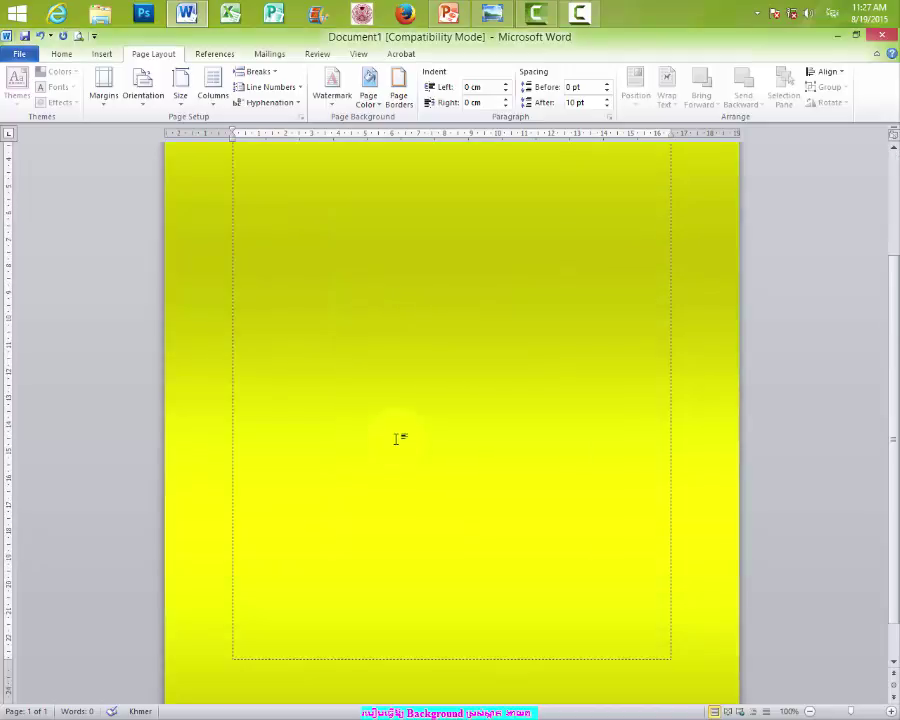
scroll(398, 436, up, 5)
Step: Reopen the page's Fill Effects and switch the gradient to two colors, with light blue as the second color
click(368, 104)
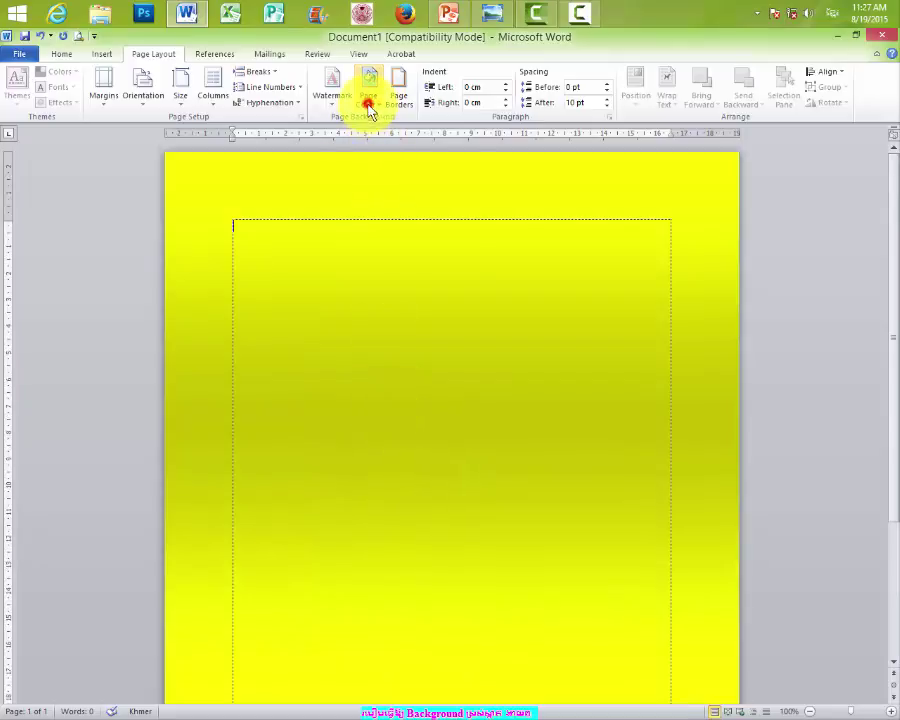
click(390, 275)
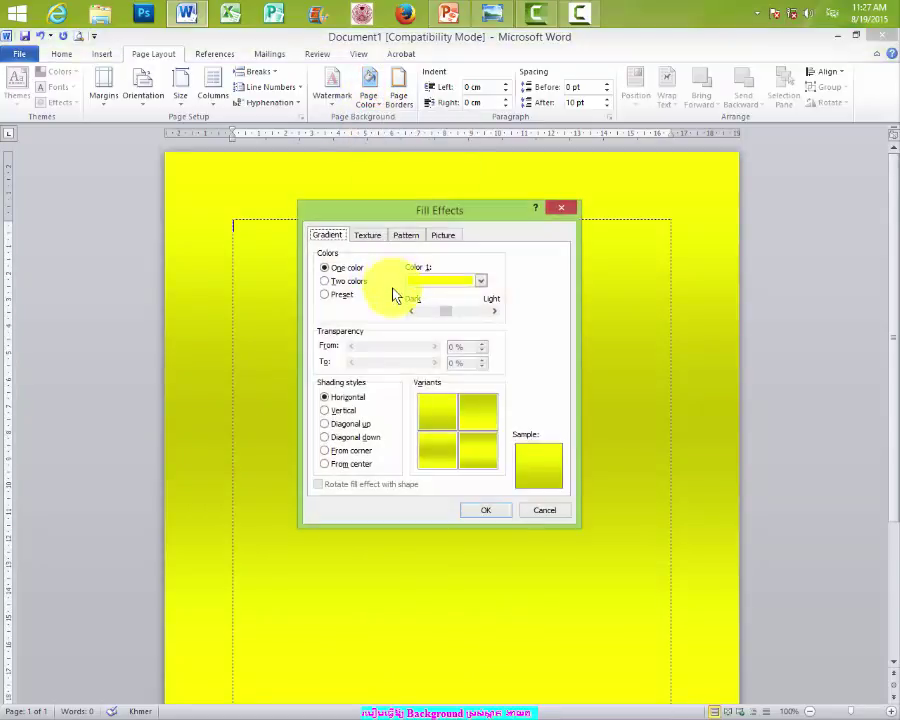
click(325, 282)
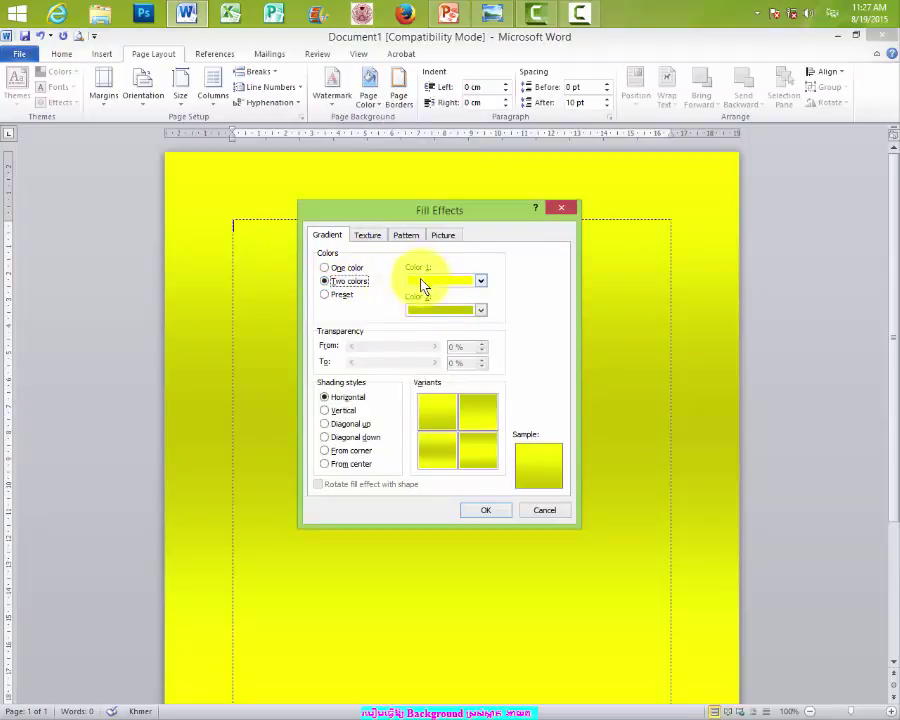
click(479, 310)
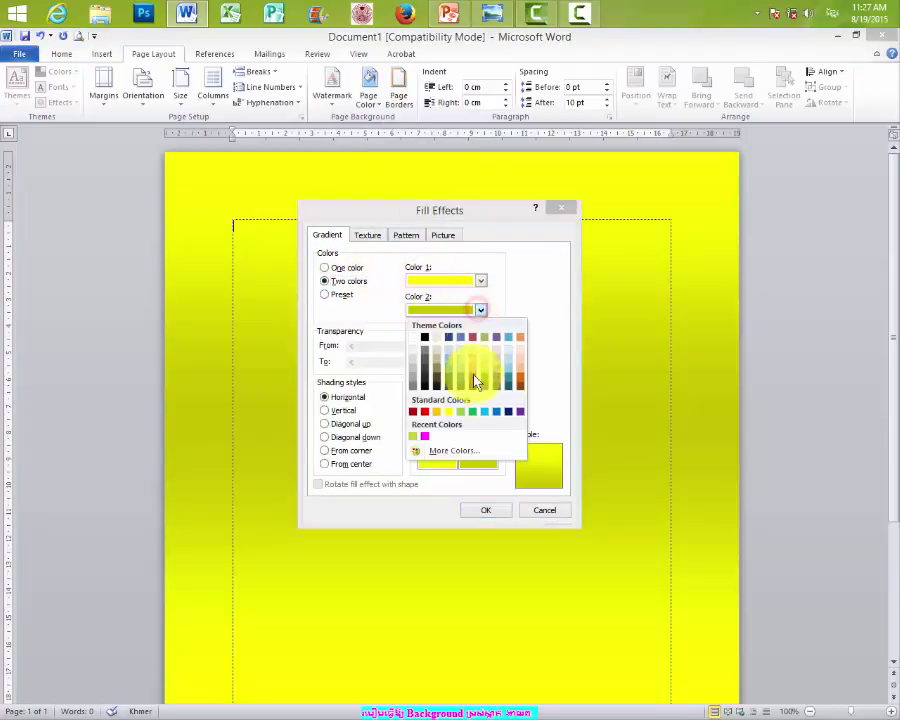
click(484, 414)
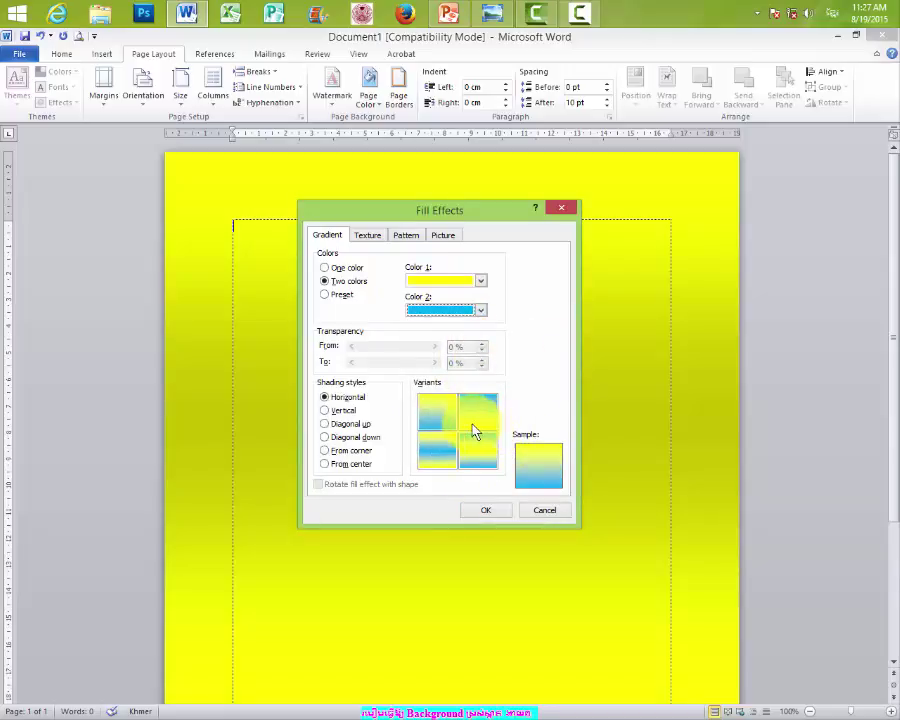
Step: Try the vertical, diagonal, from-corner and from-center shading styles on the two-color gradient
click(328, 411)
click(326, 425)
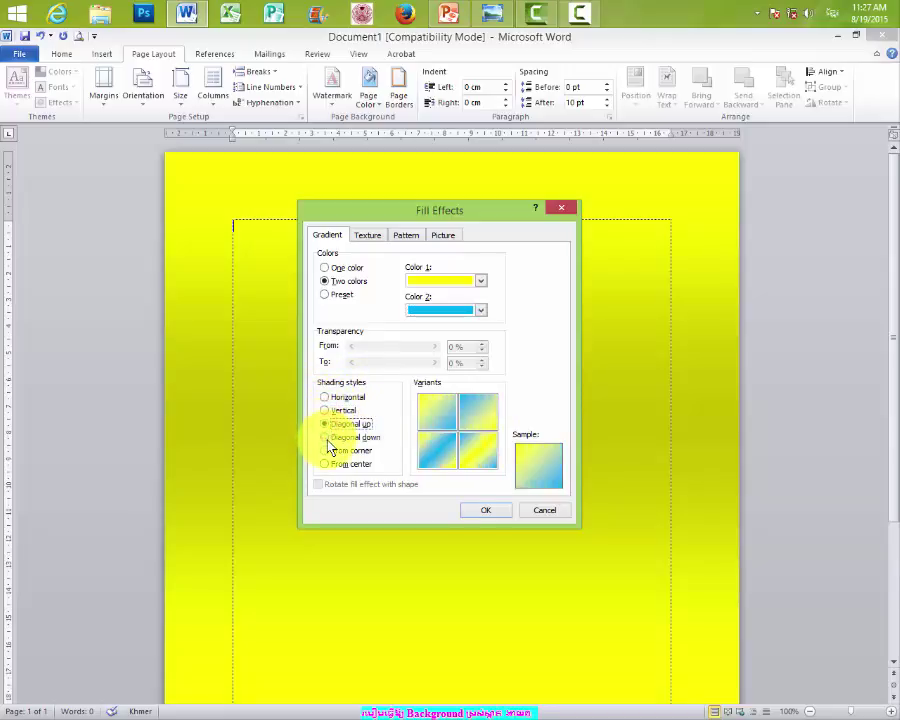
click(327, 438)
click(325, 451)
click(325, 464)
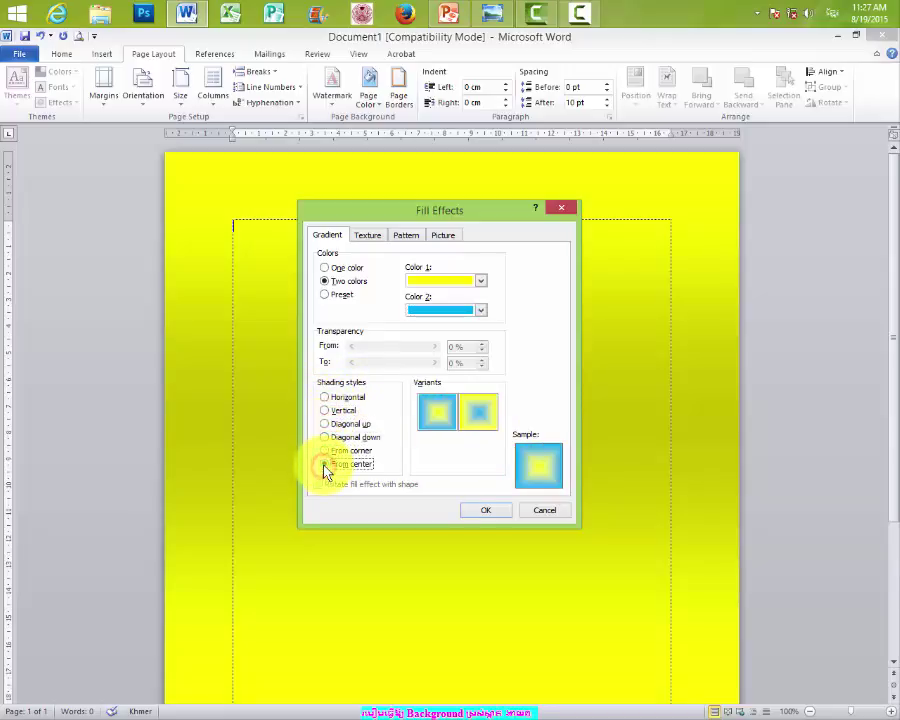
click(325, 451)
key(Up)
key(Up)
key(Up)
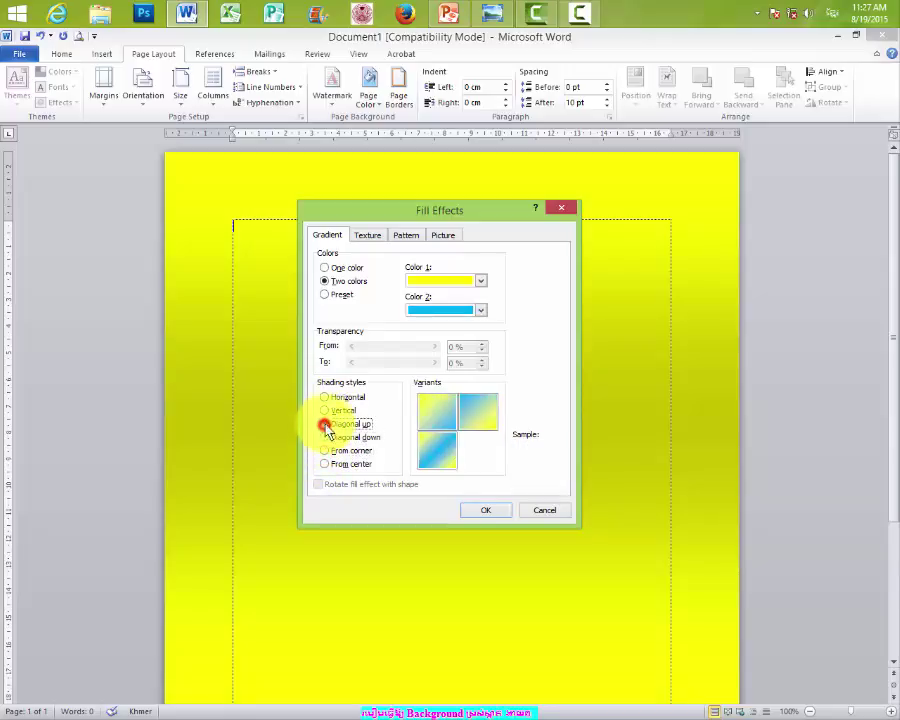
click(325, 437)
click(325, 451)
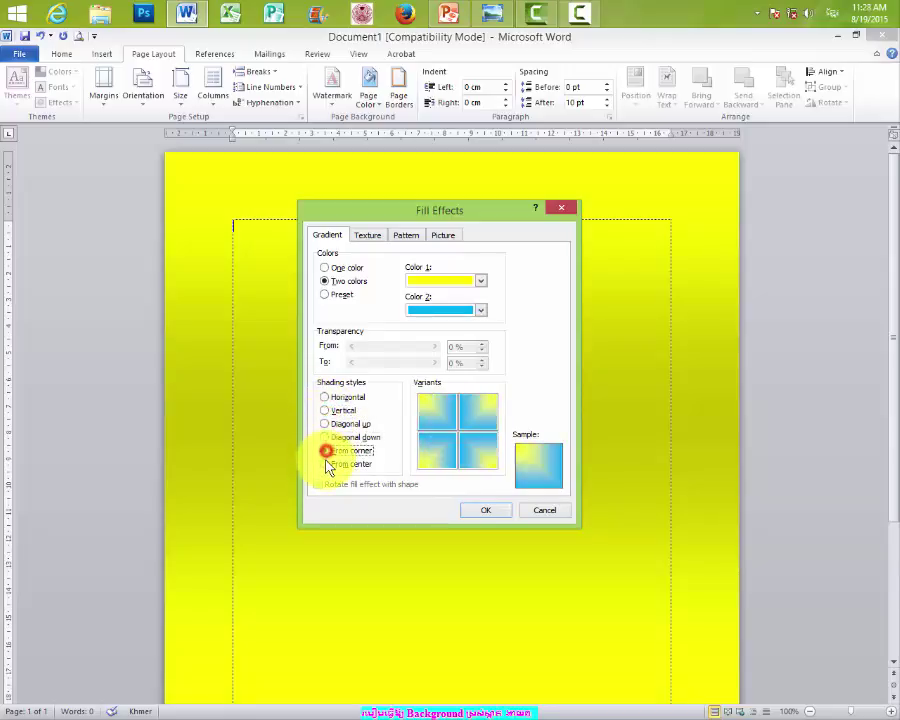
Step: Choose the From center shading style and apply the yellow and light blue gradient to the page
click(325, 464)
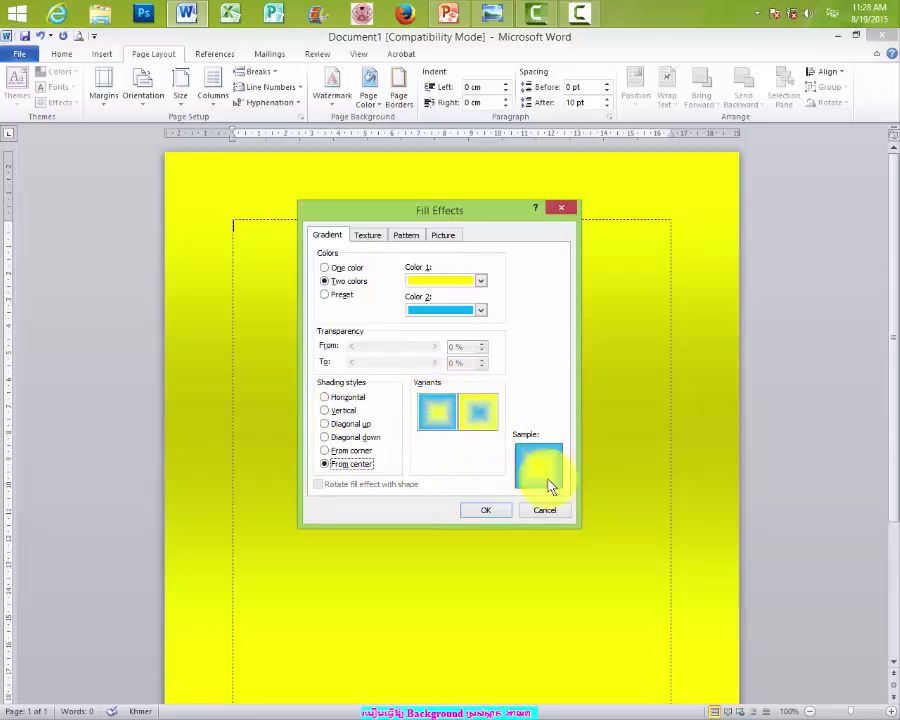
click(490, 510)
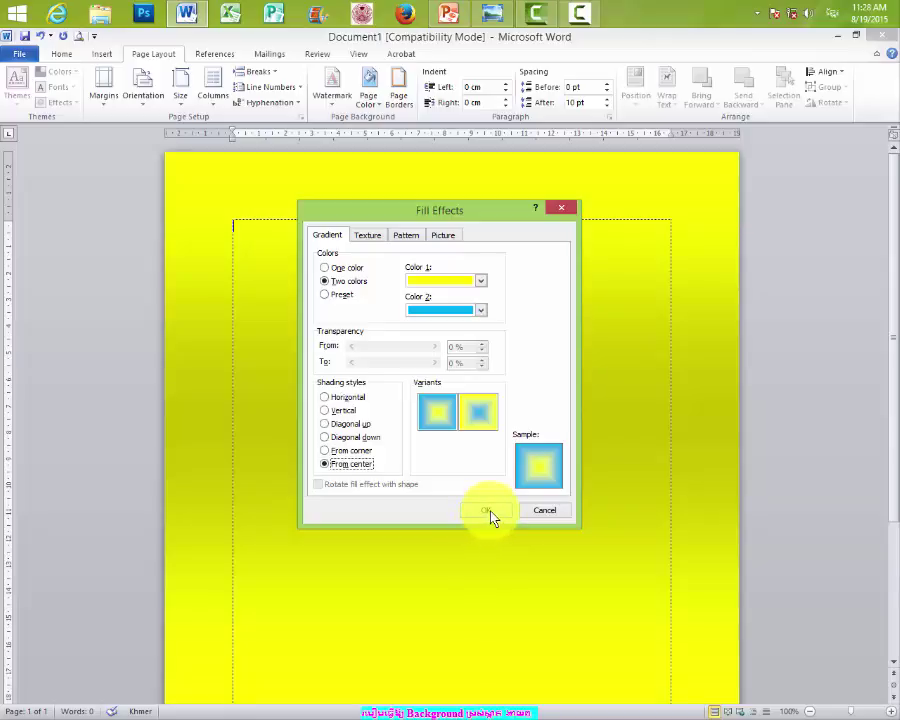
scroll(475, 487, down, 3)
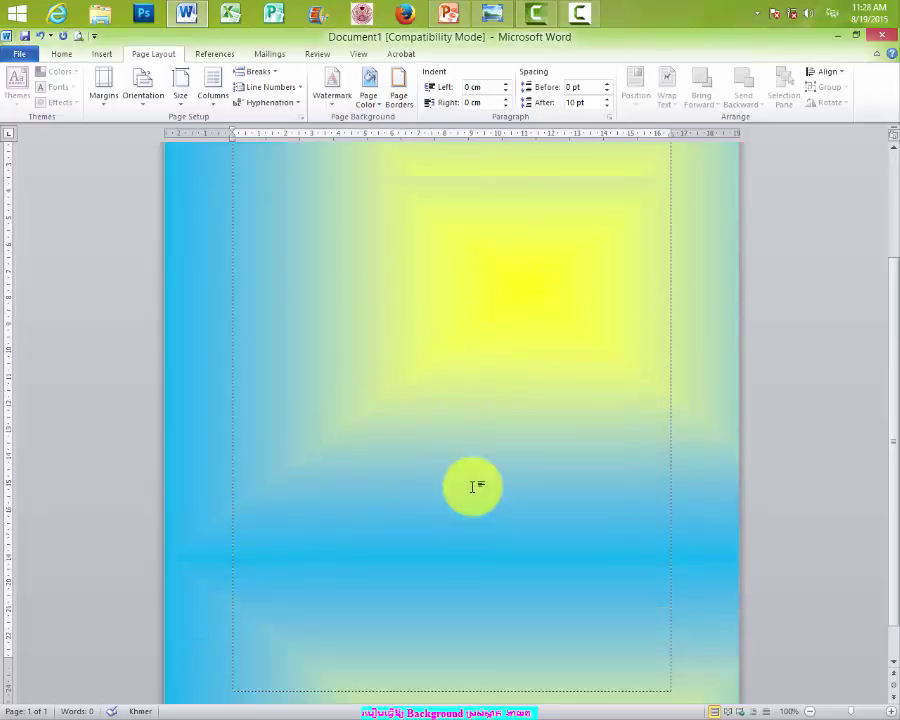
scroll(472, 485, up, 3)
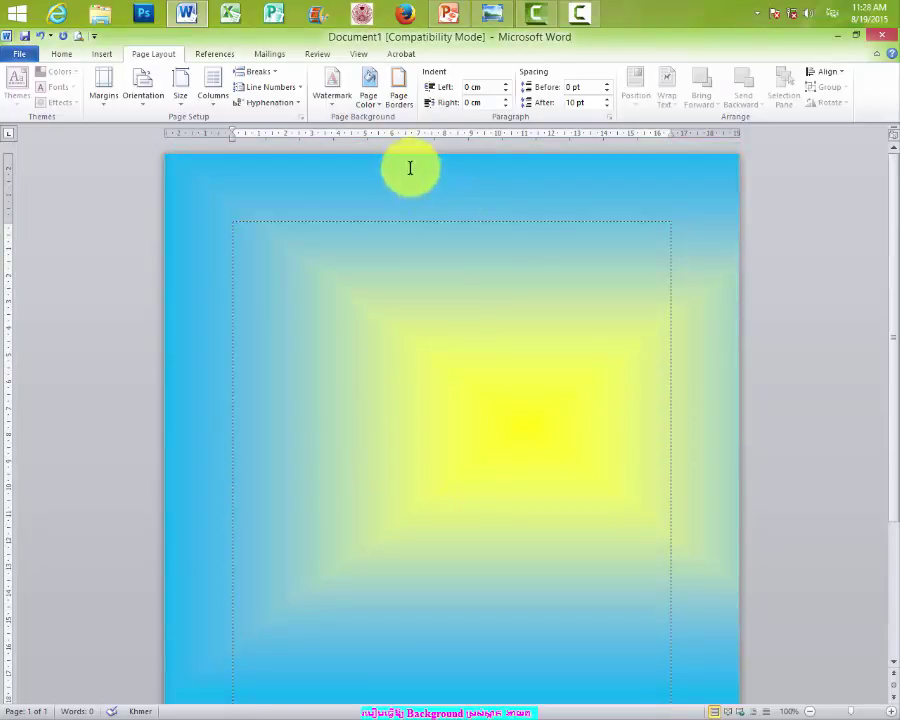
Step: Reopen the page's Fill Effects and switch the gradient to preset colors
click(379, 110)
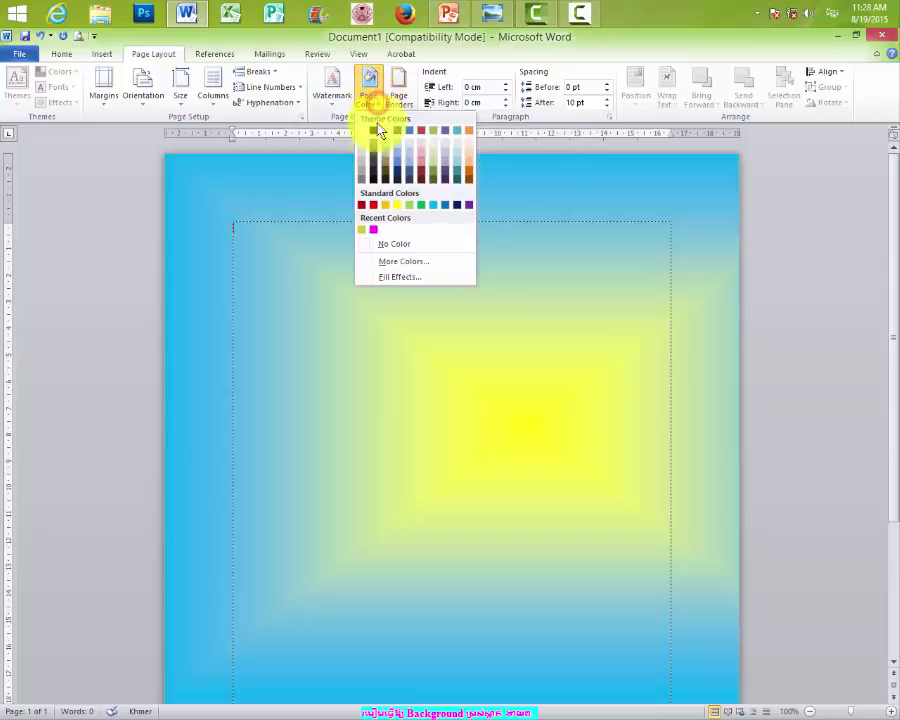
click(398, 278)
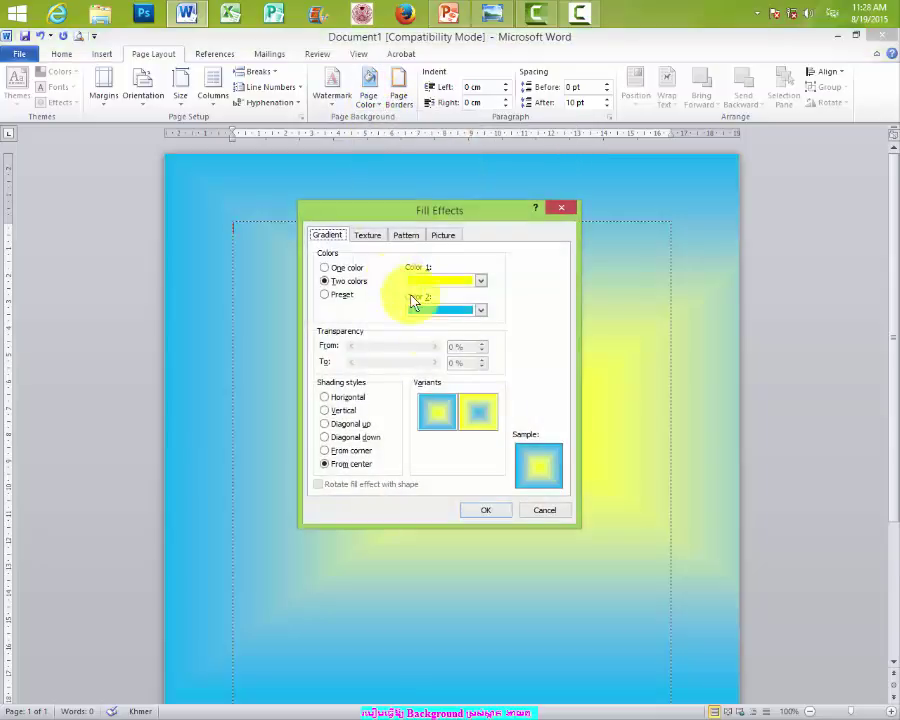
click(327, 297)
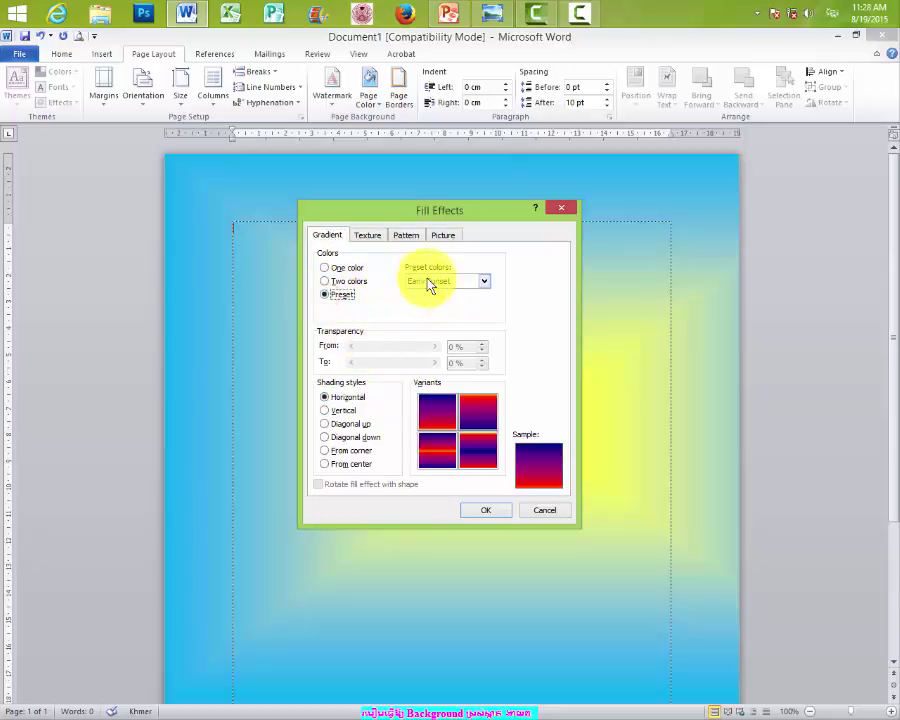
Step: Try the Late Sunset, Nightfall, Daybreak, Horizon, Fire and Wheat preset gradients
click(486, 282)
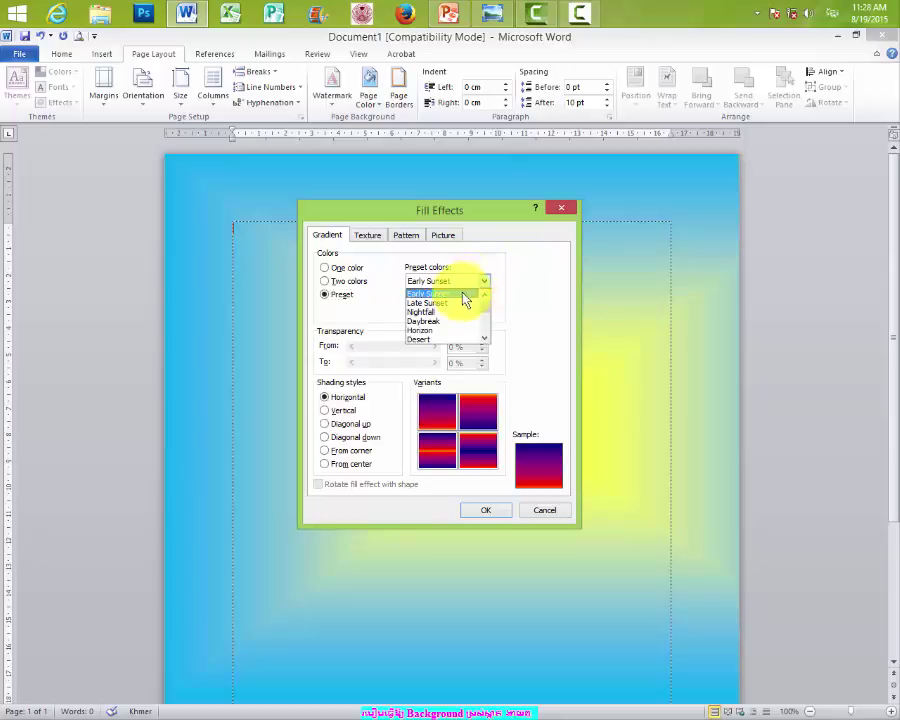
click(438, 304)
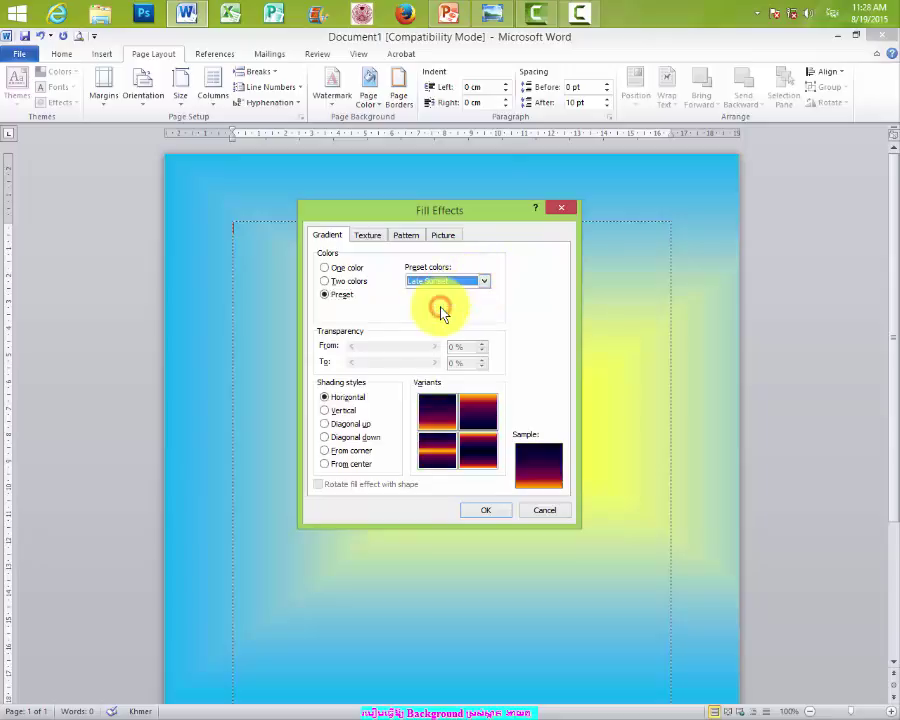
click(486, 282)
click(454, 311)
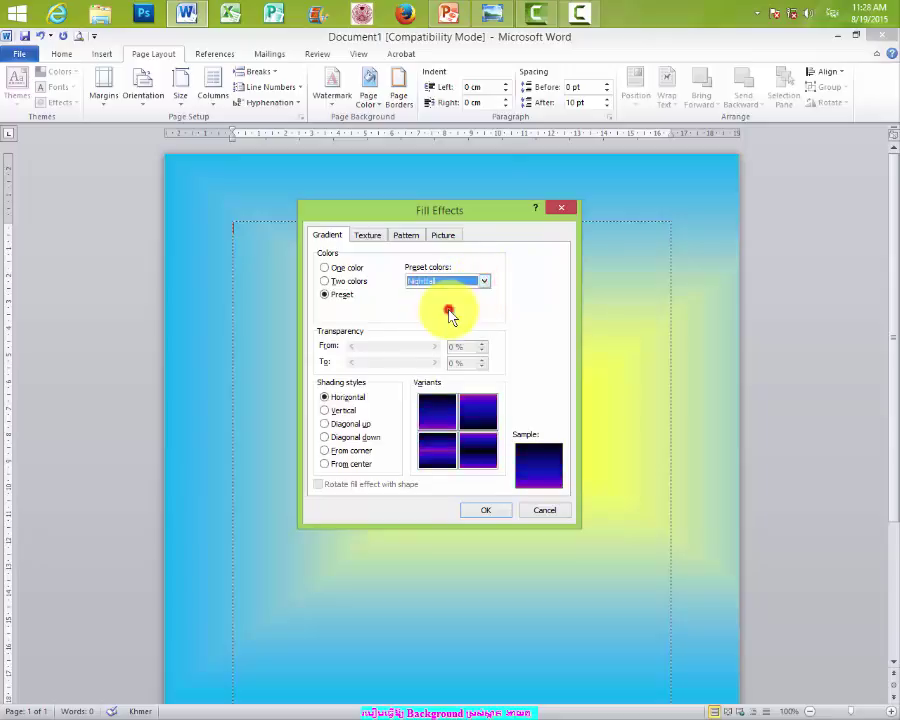
click(486, 282)
click(450, 321)
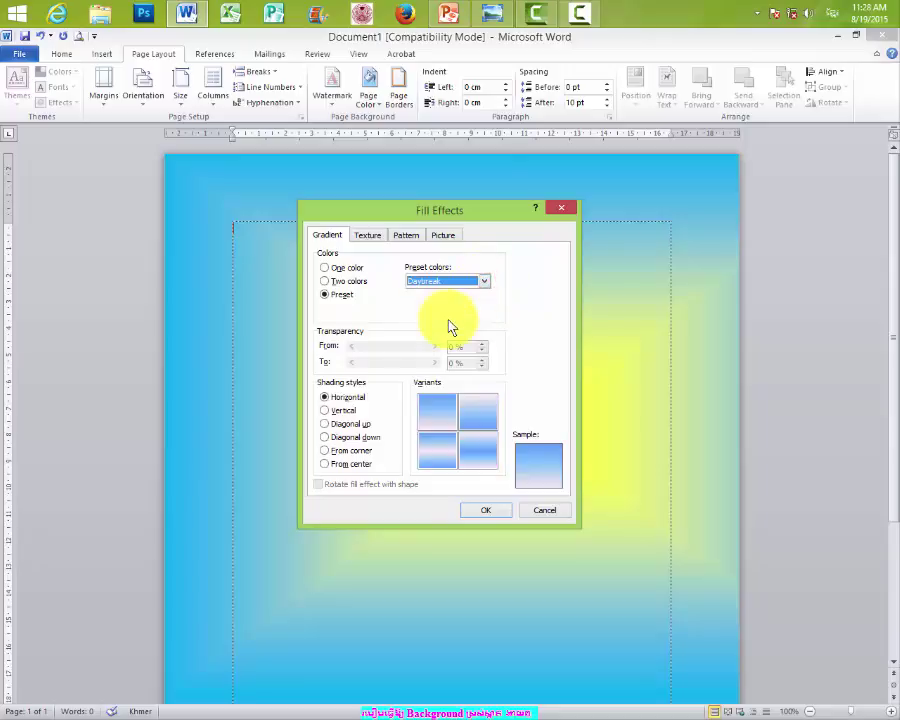
click(484, 281)
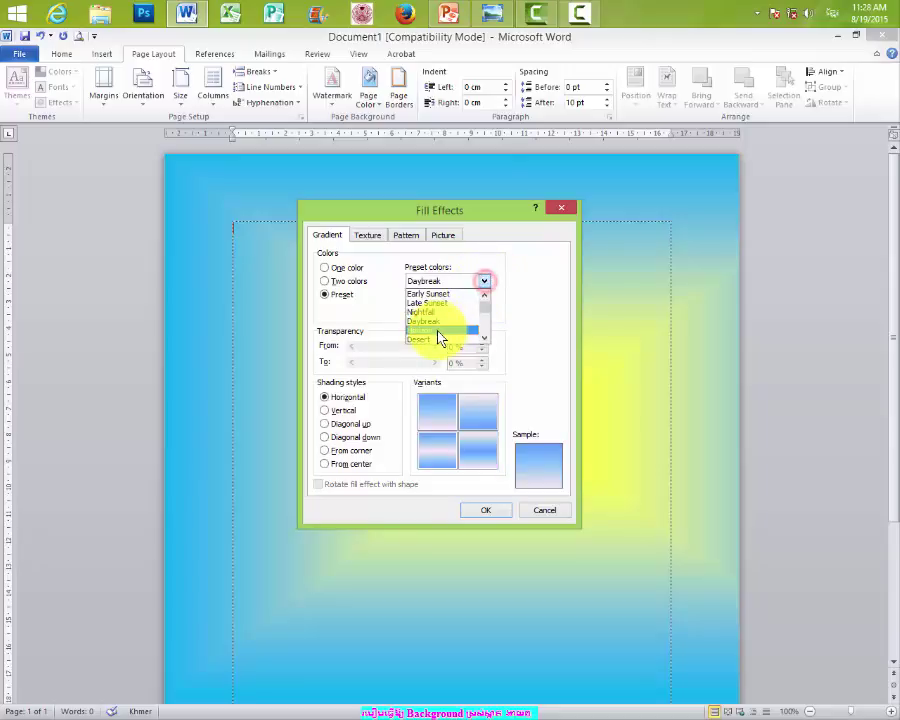
click(438, 328)
click(484, 282)
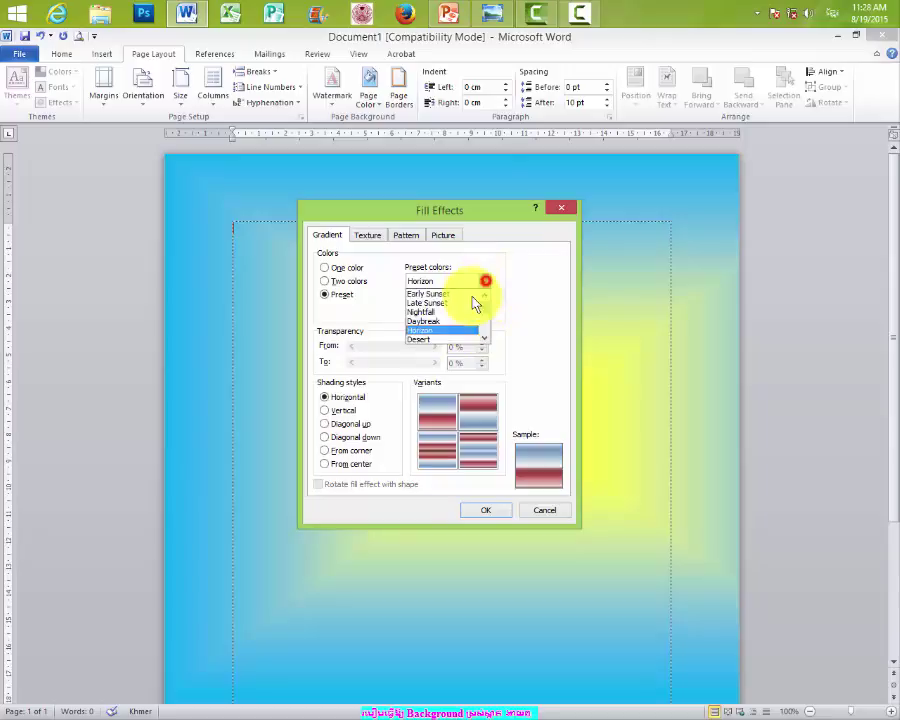
scroll(465, 320, down, 2)
click(433, 329)
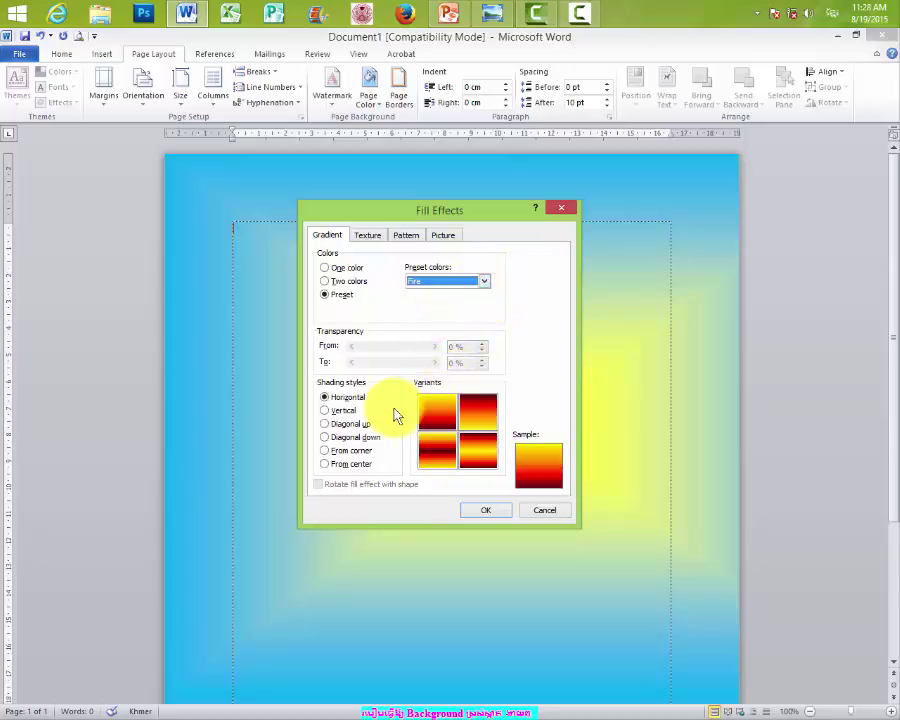
click(484, 281)
scroll(452, 330, down, 1)
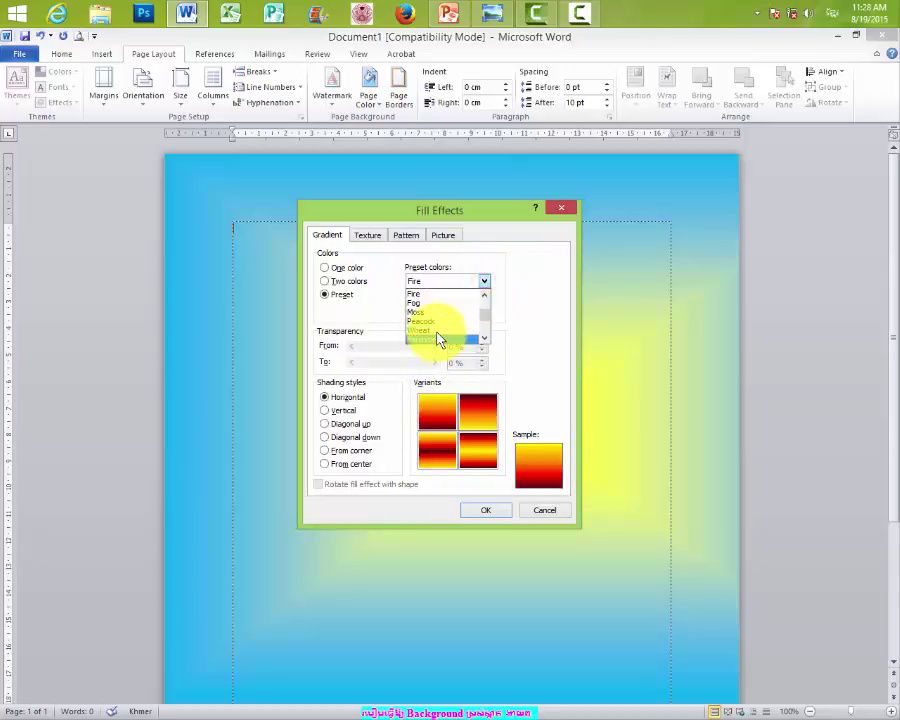
click(438, 331)
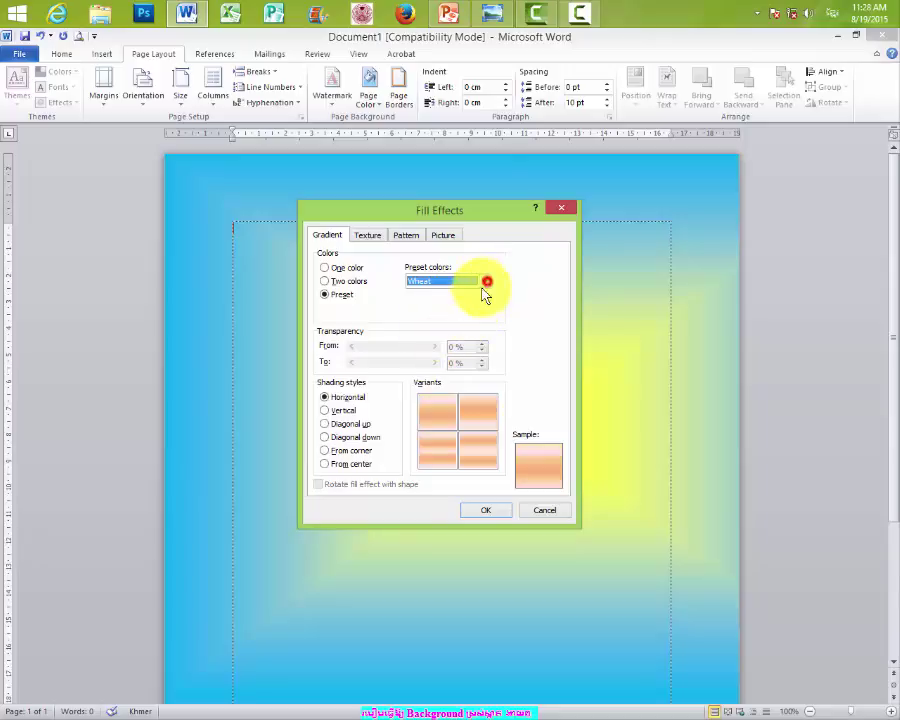
Step: Select the Rainbow preset gradient and try the vertical, diagonal, from-corner and from-center shading styles on it
click(484, 284)
click(437, 340)
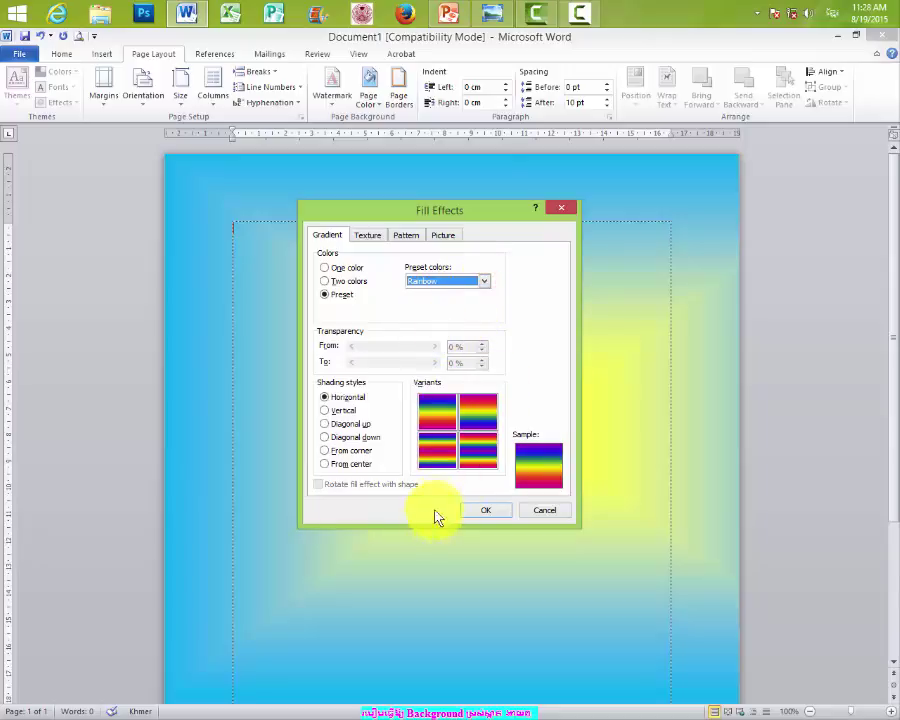
click(325, 410)
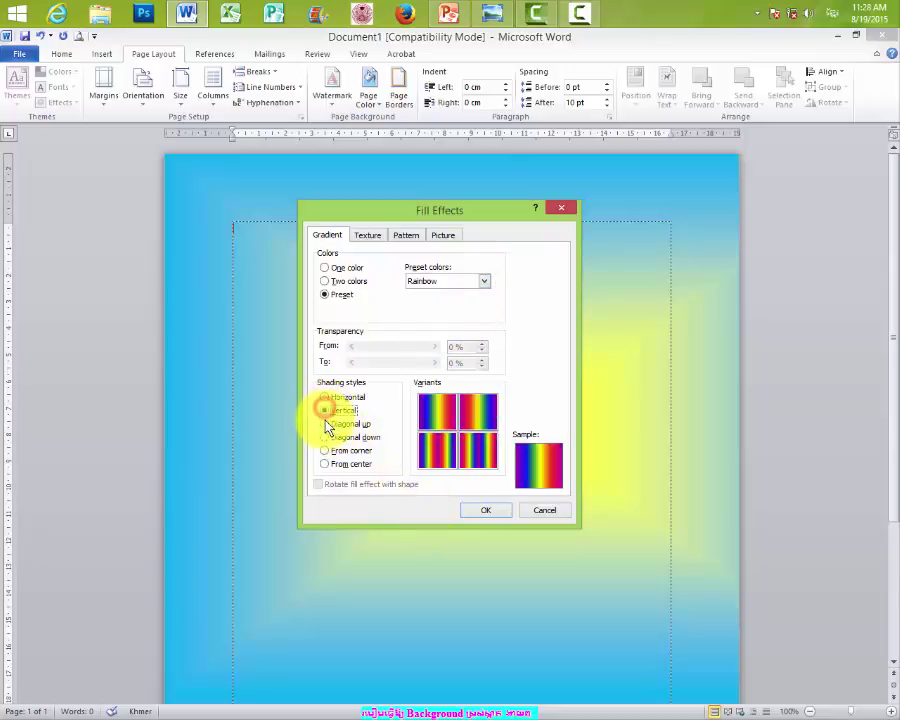
click(325, 424)
click(325, 437)
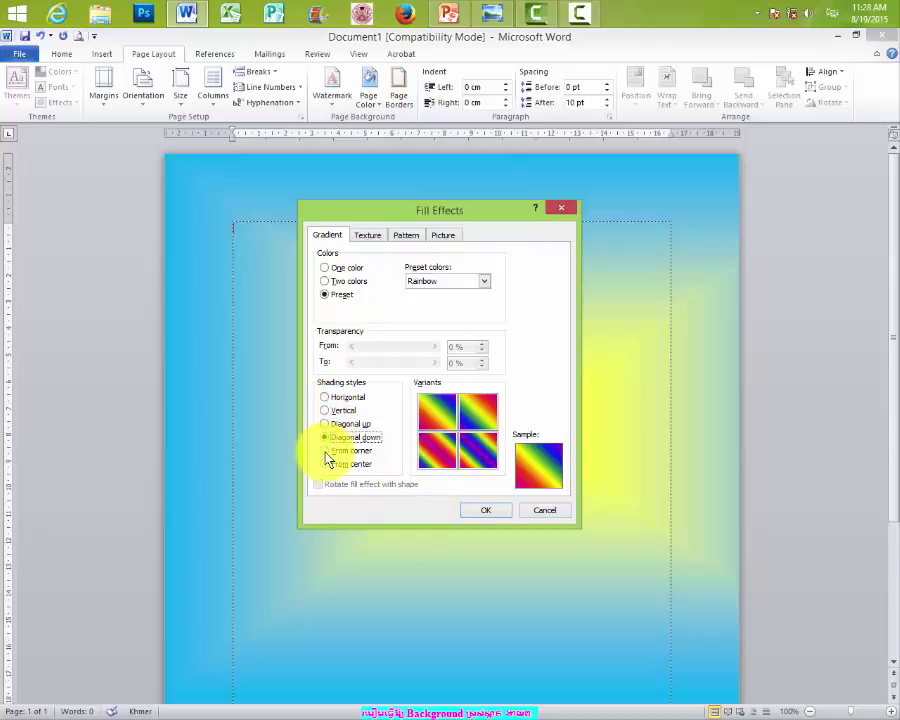
click(325, 450)
click(324, 463)
Step: Choose the Diagonal down shading style, apply the Rainbow gradient to the page and look over the whole page
click(325, 450)
click(325, 437)
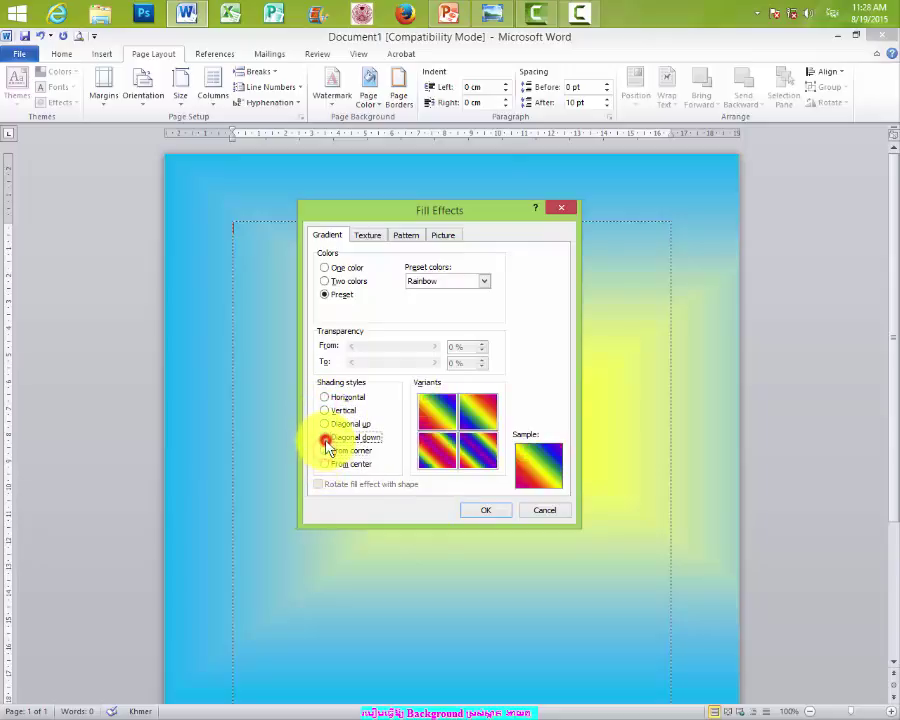
click(484, 509)
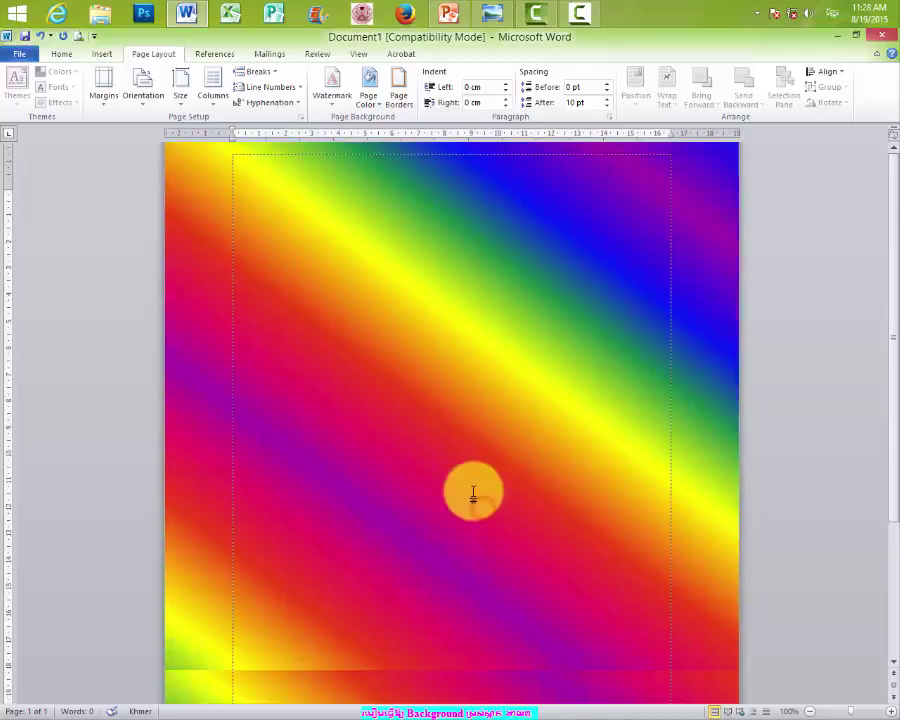
scroll(472, 491, up, 5)
scroll(472, 490, down, 6)
scroll(472, 488, up, 6)
scroll(472, 485, down, 6)
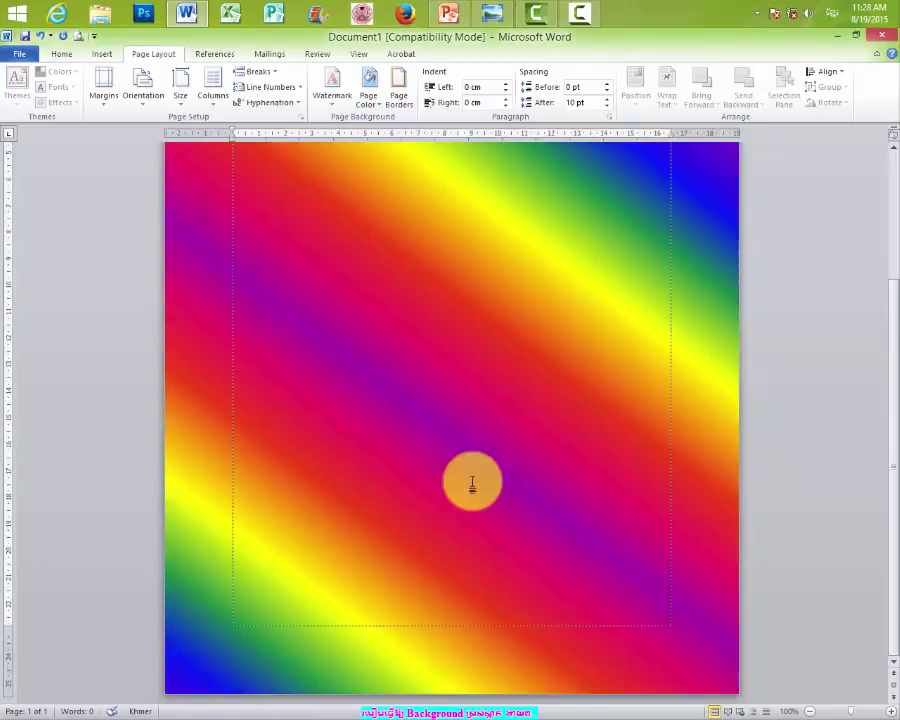
scroll(471, 482, up, 6)
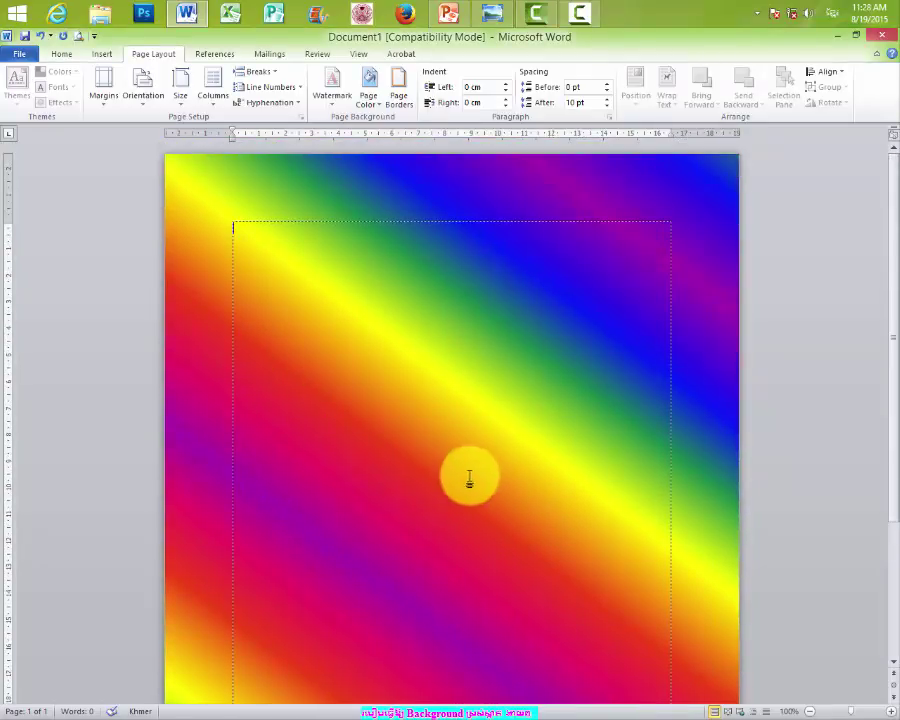
Step: Reopen the page's Fill Effects, switch to textures and try Denim and several other built-in textures
click(370, 104)
click(402, 277)
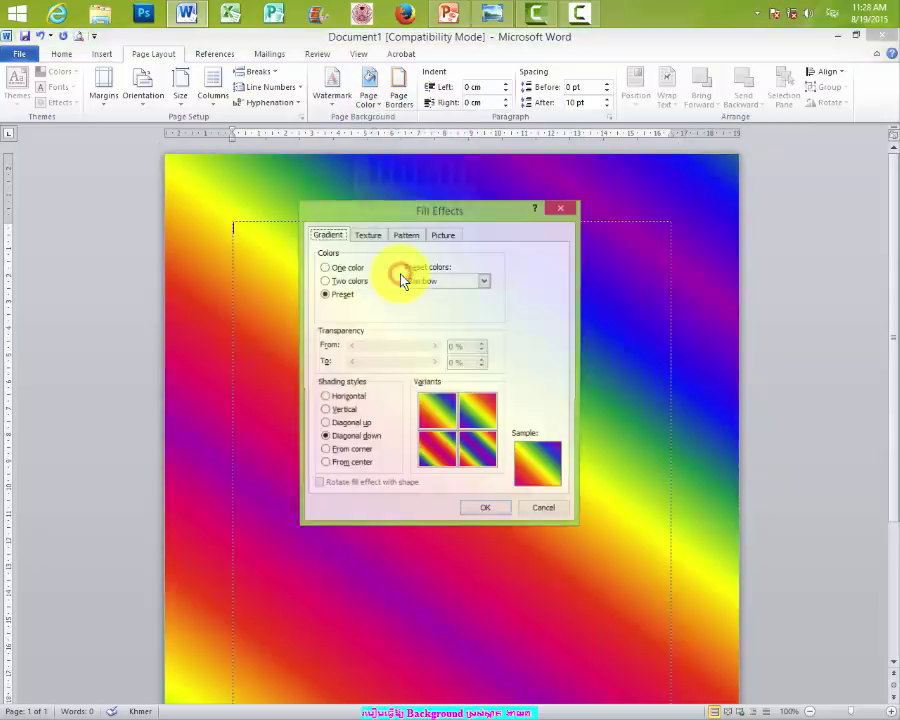
click(369, 235)
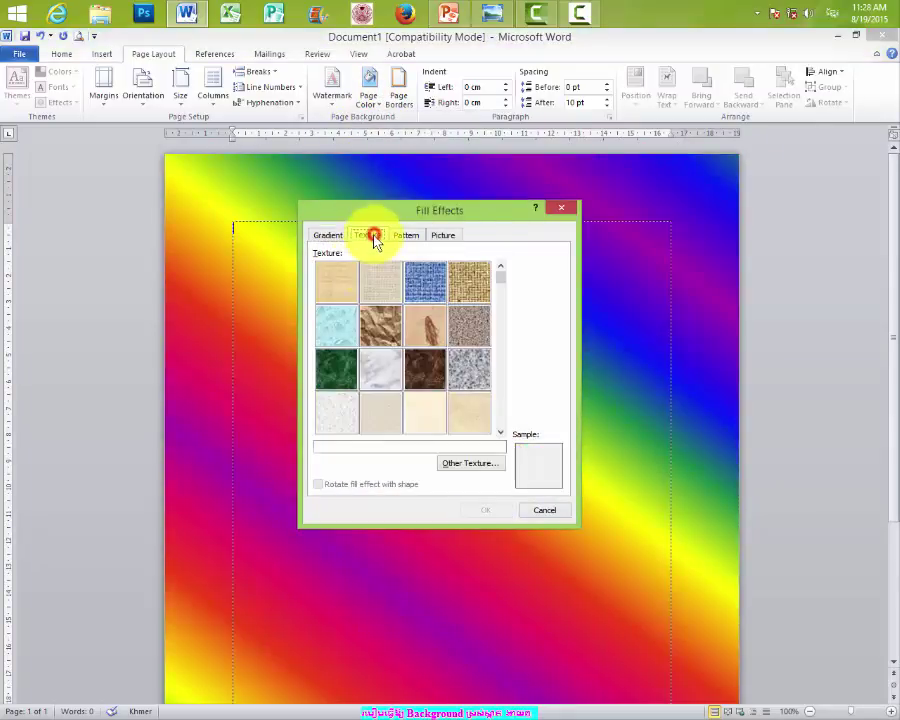
click(339, 288)
click(373, 287)
click(422, 285)
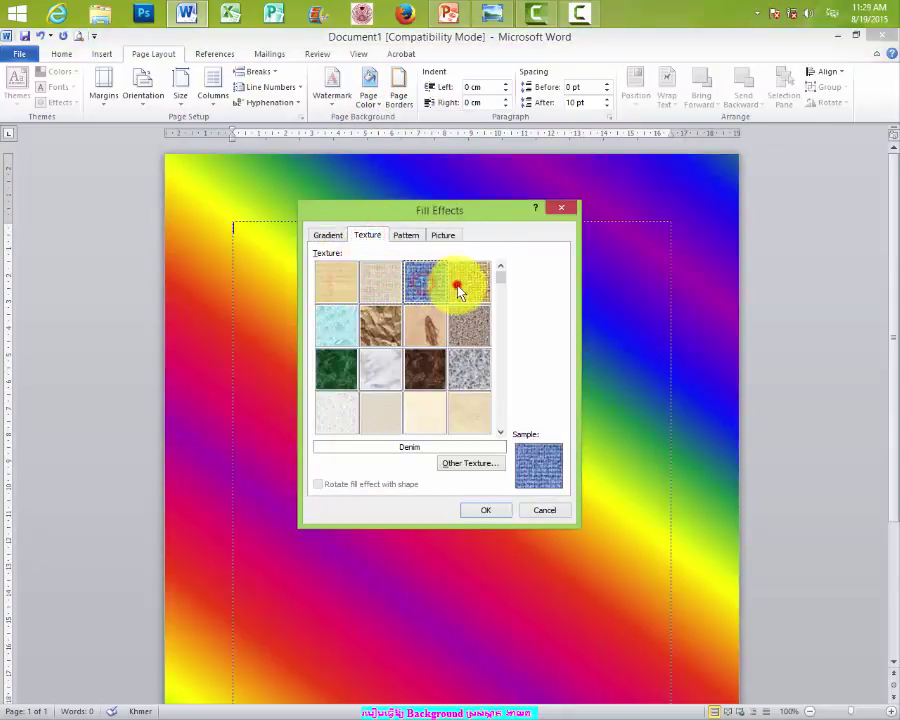
click(466, 287)
click(425, 325)
click(501, 432)
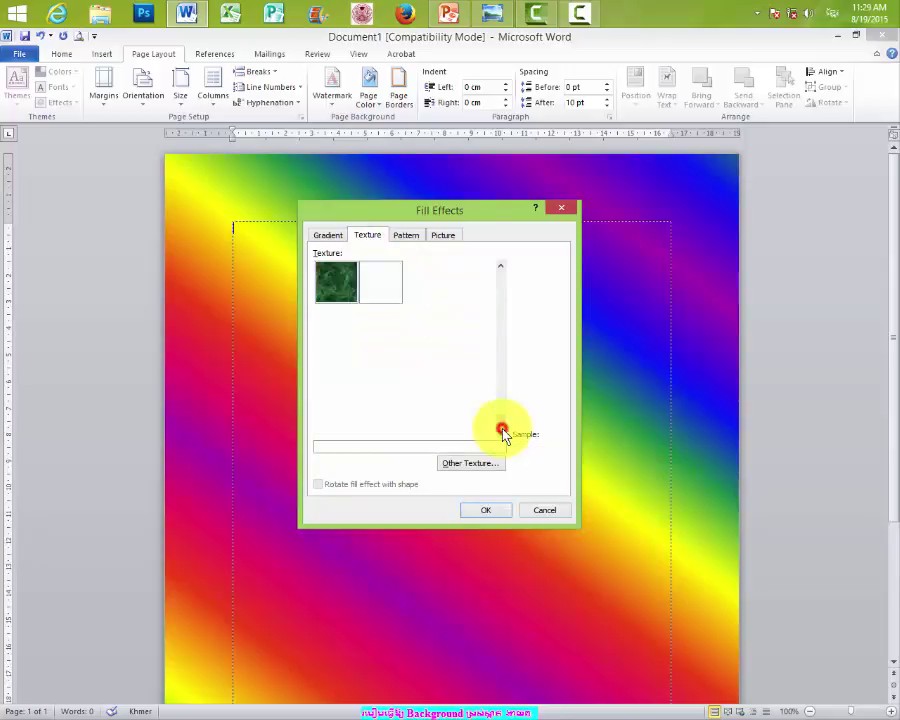
Step: Select the Oak texture, browse the 2015-06-16 pictures folder for other textures without picking one, and apply Oak to the page
click(428, 417)
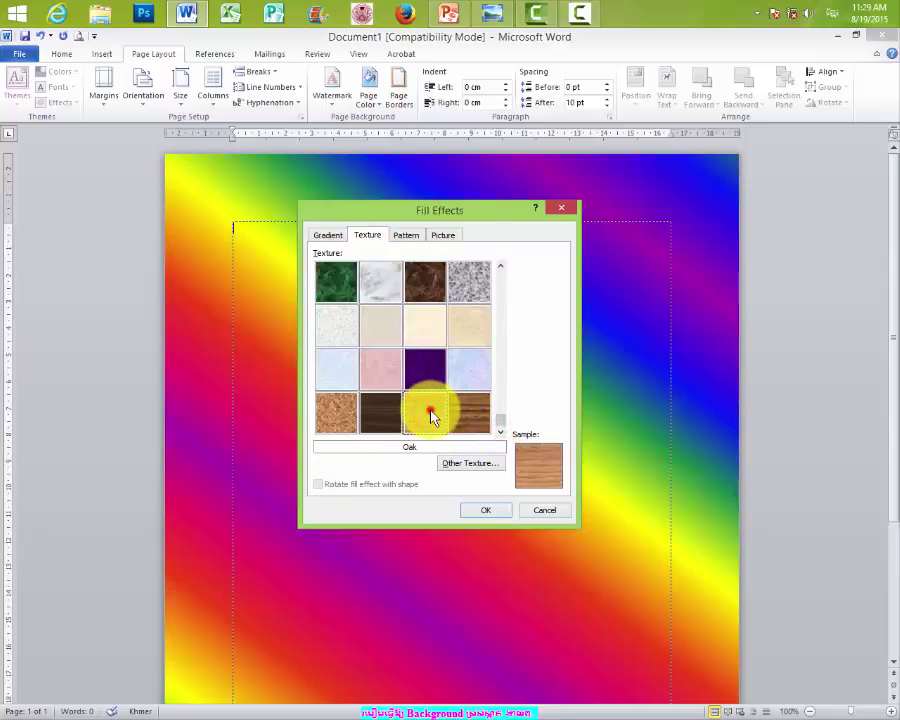
click(456, 466)
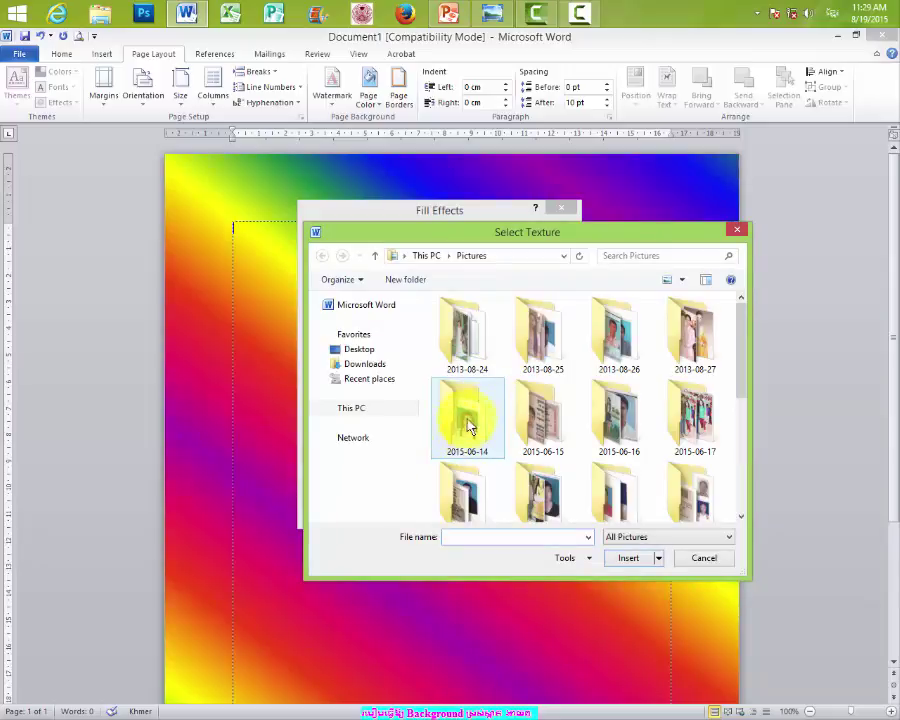
click(604, 403)
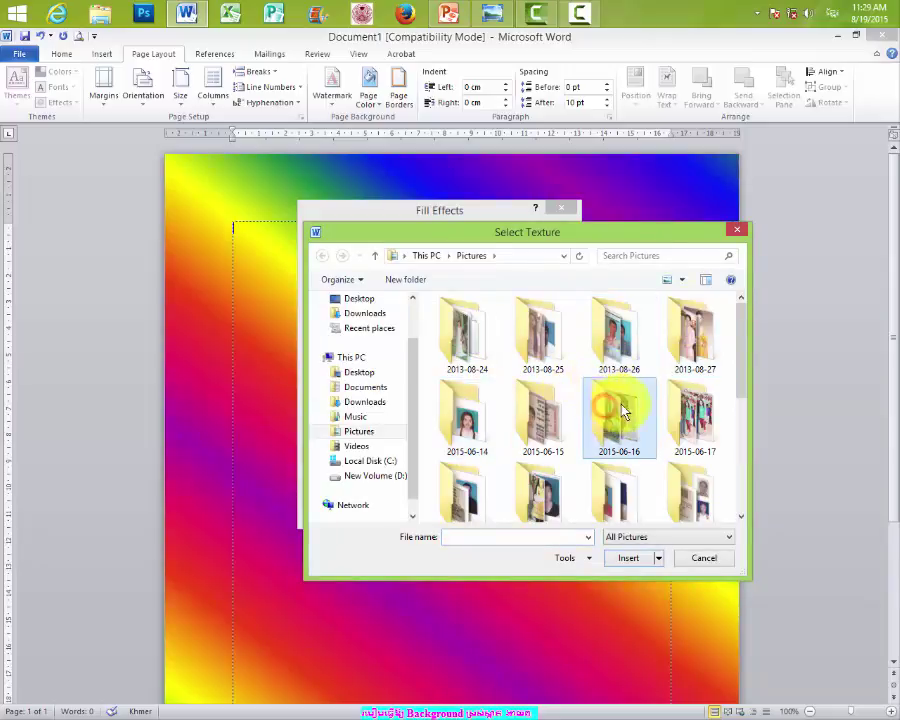
double_click(622, 412)
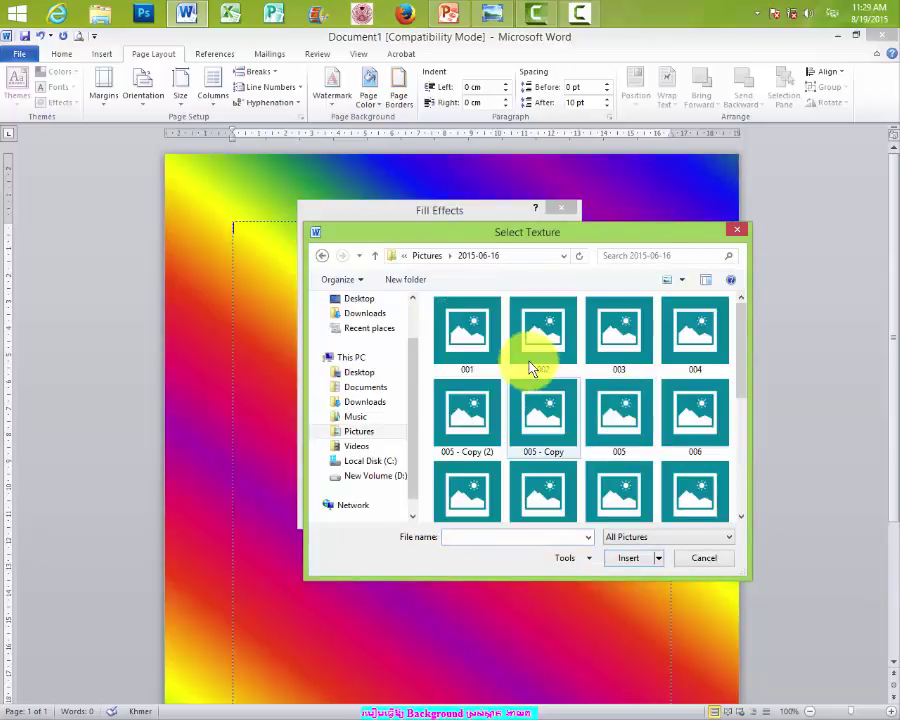
click(735, 234)
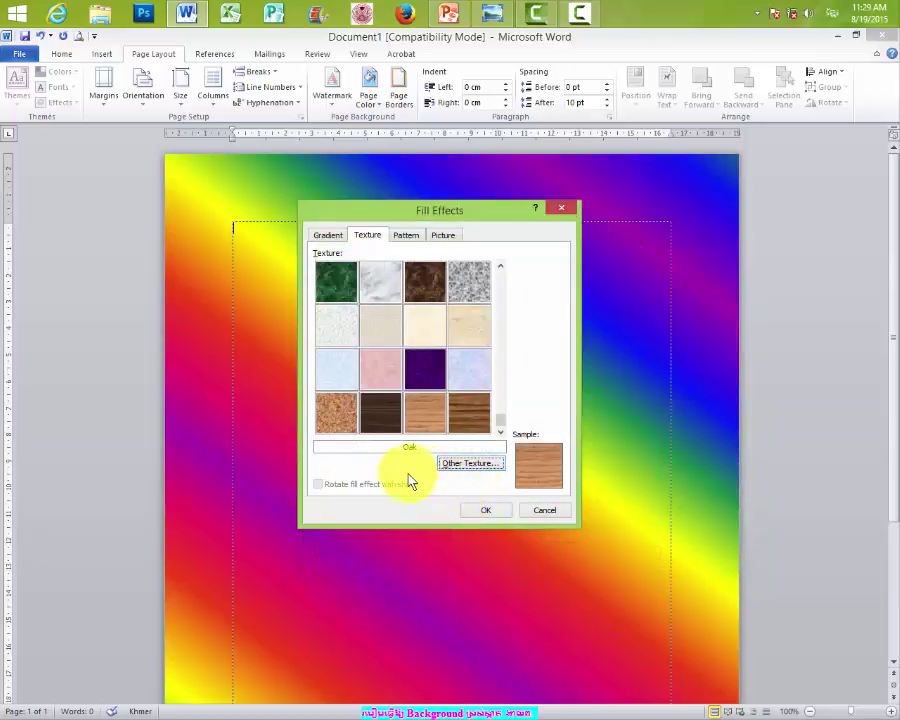
click(469, 512)
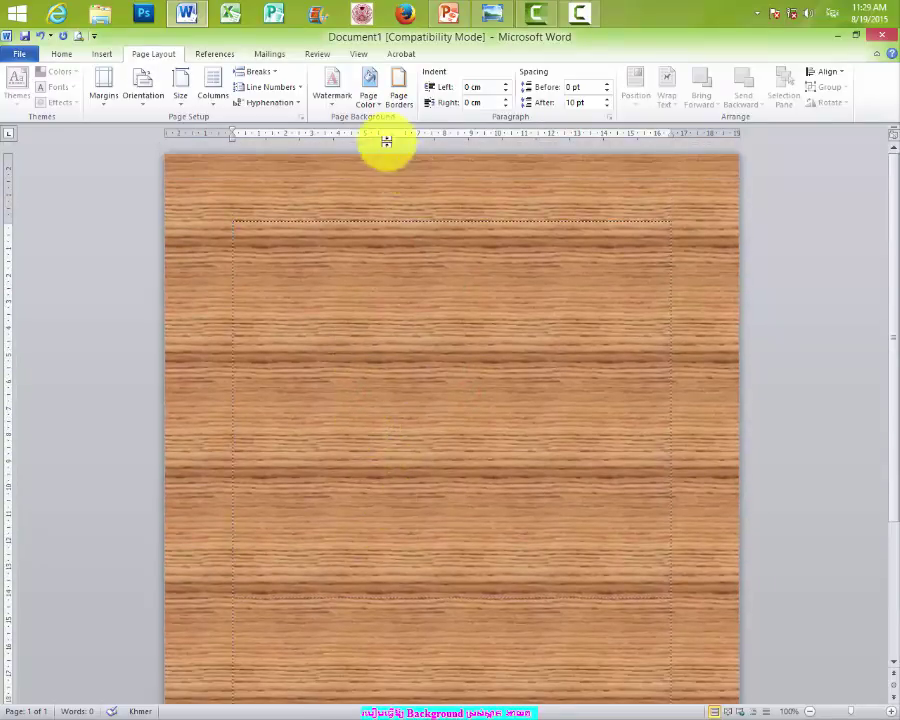
Step: Reopen the page's Fill Effects, switch to patterns and set the foreground color to standard orange
click(367, 110)
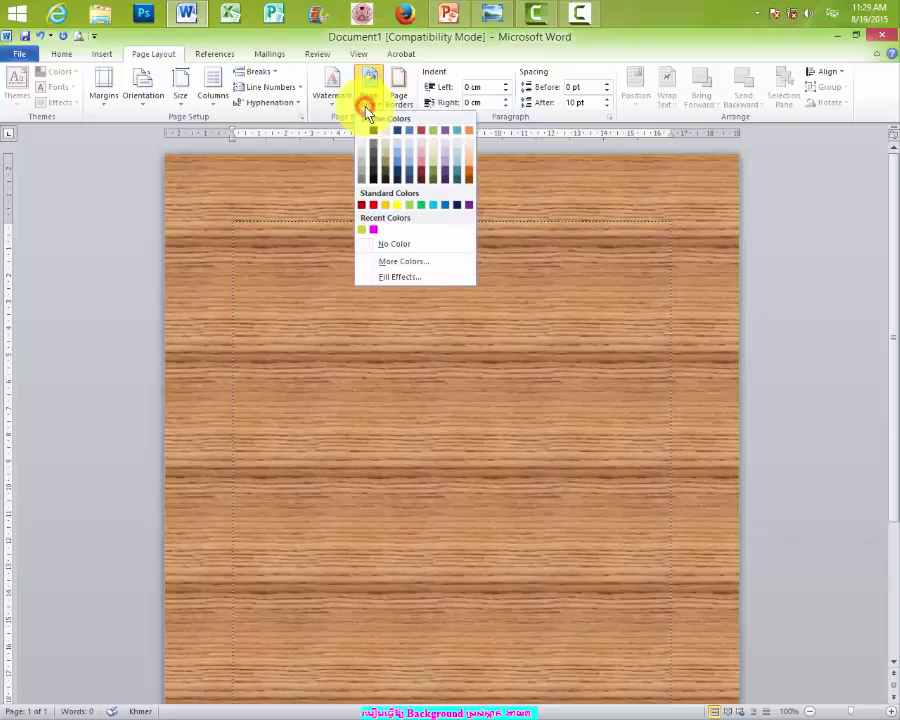
click(421, 277)
click(410, 236)
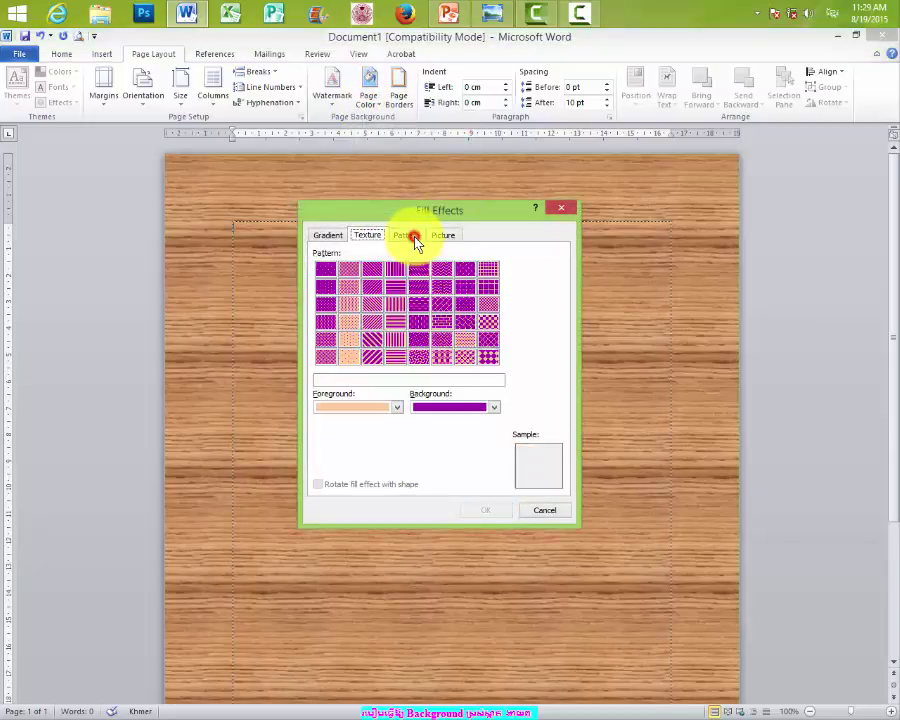
click(397, 407)
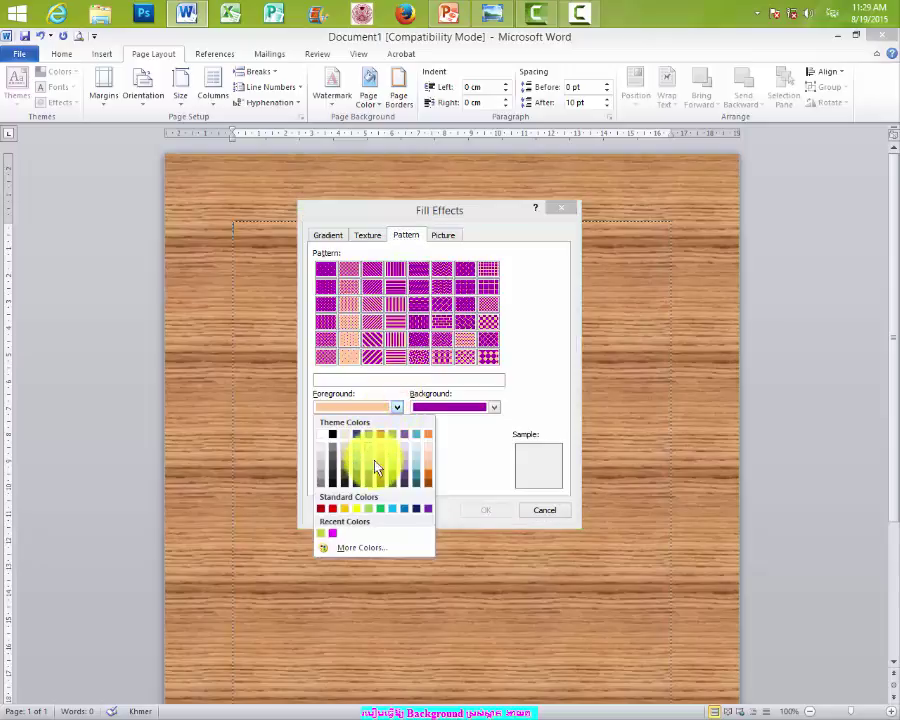
click(346, 509)
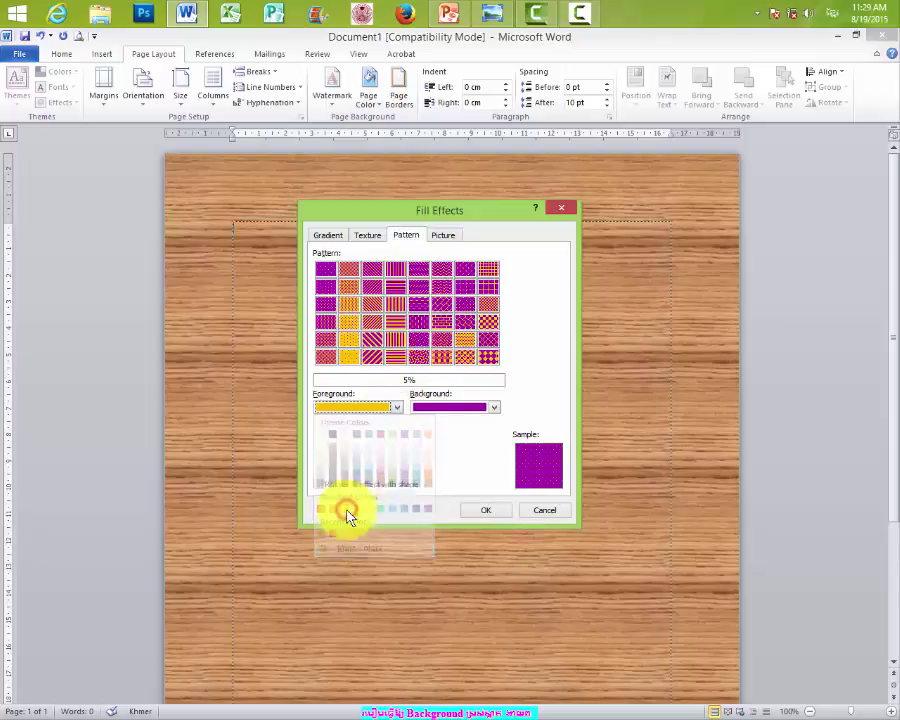
Step: Try standard light blue and orange as the pattern's background color
click(494, 407)
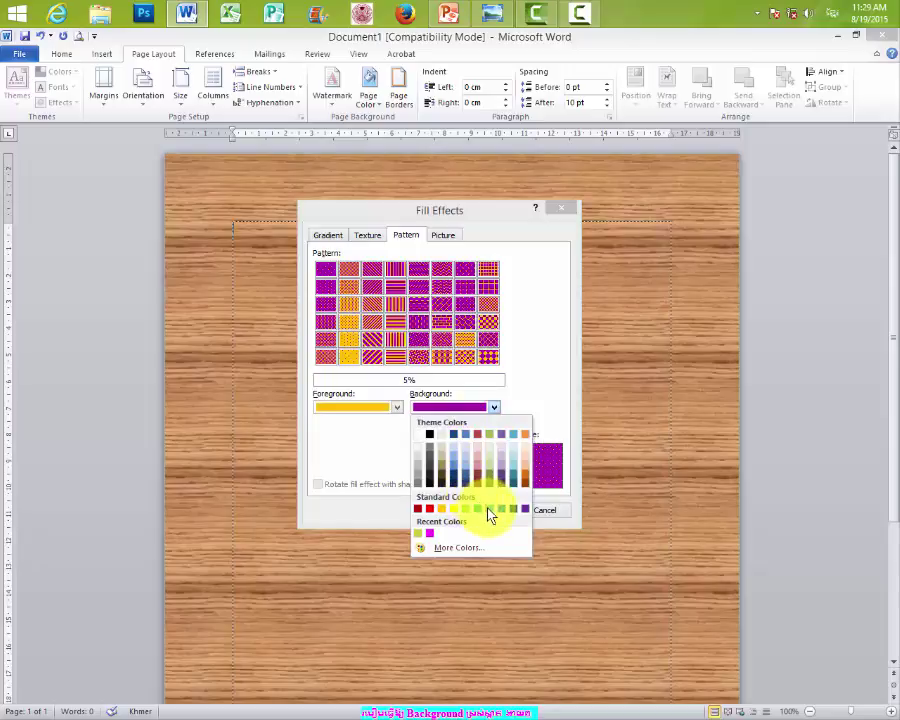
click(489, 509)
click(495, 408)
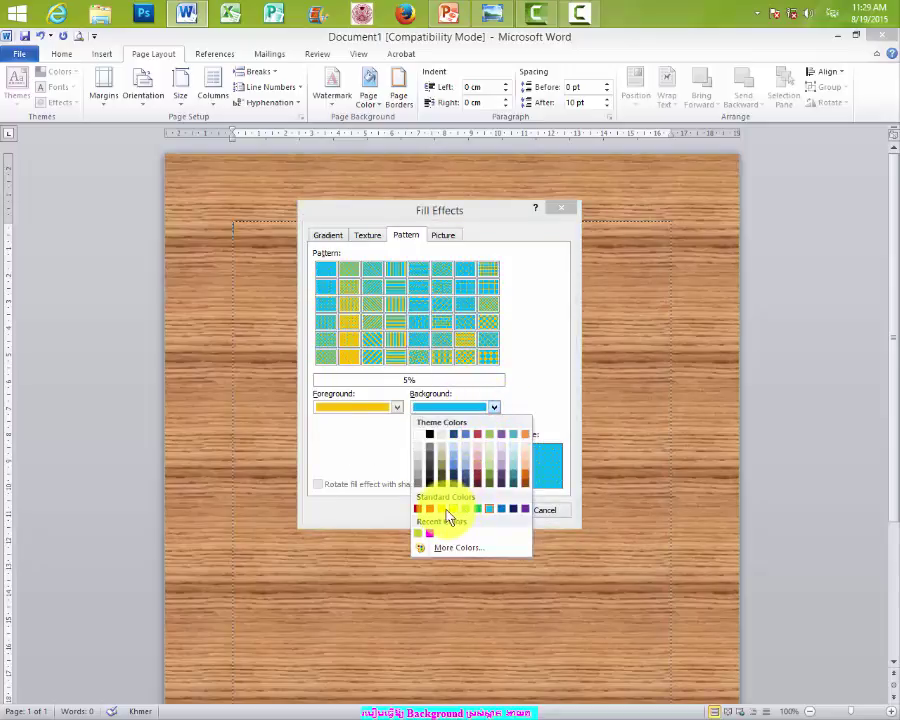
click(446, 510)
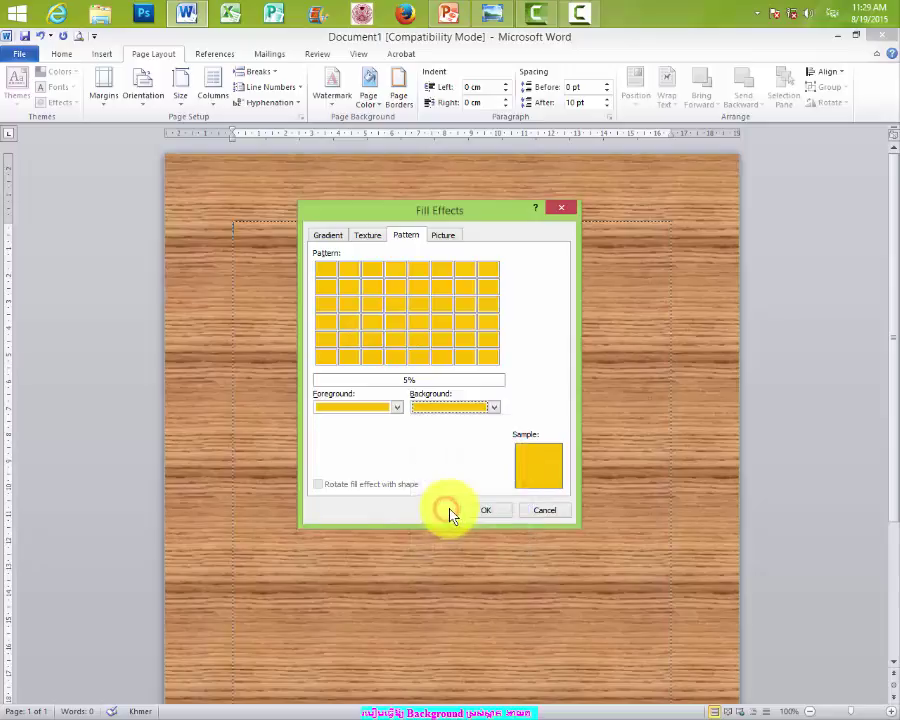
Step: Set the pattern's background to the aqua theme color and apply the Large checker board pattern to the page
click(495, 407)
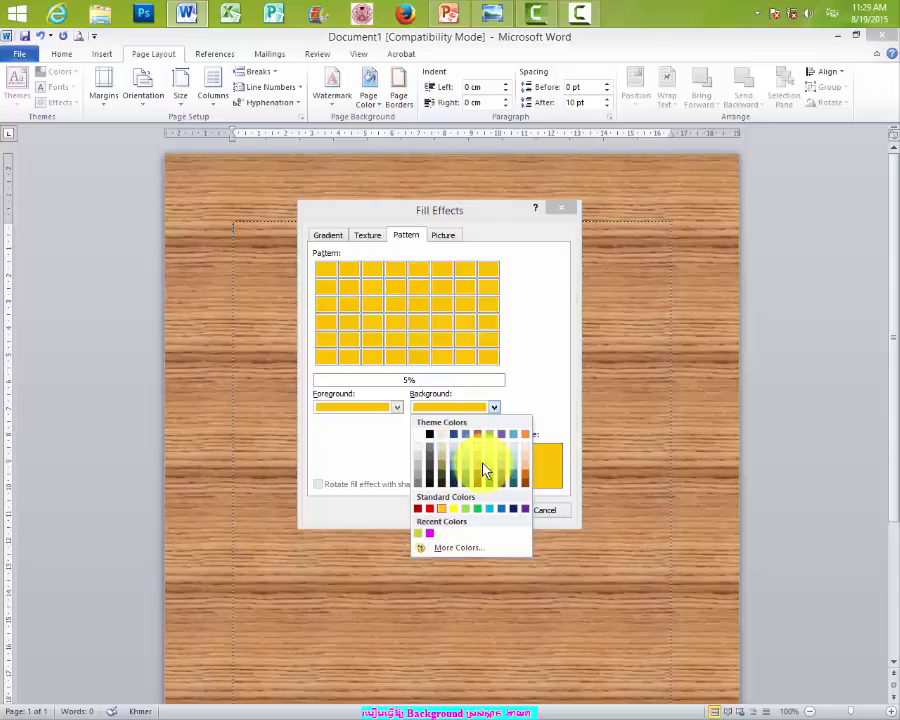
click(516, 434)
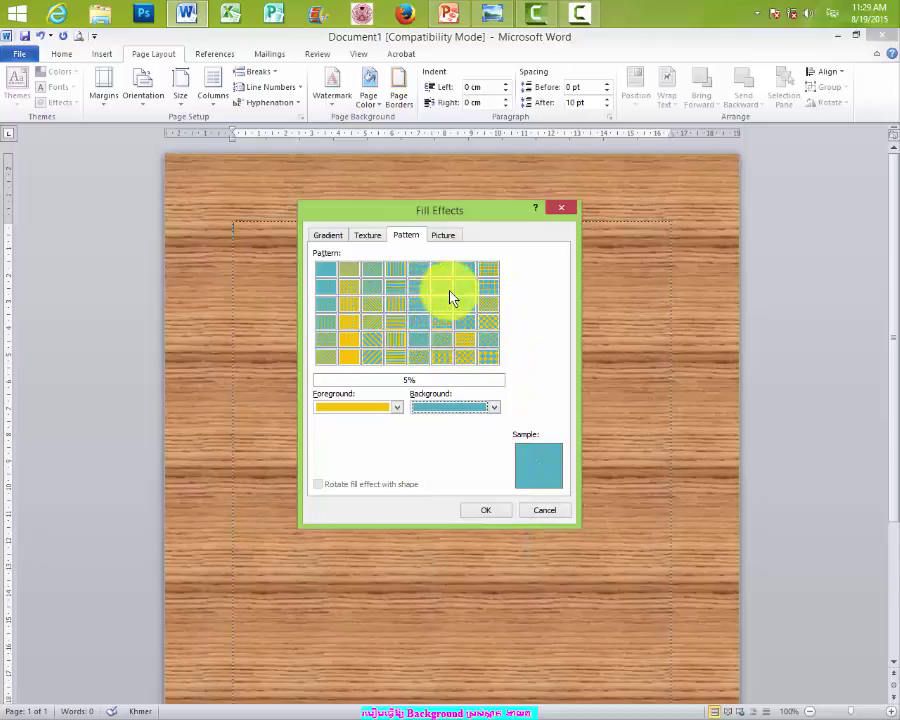
click(483, 326)
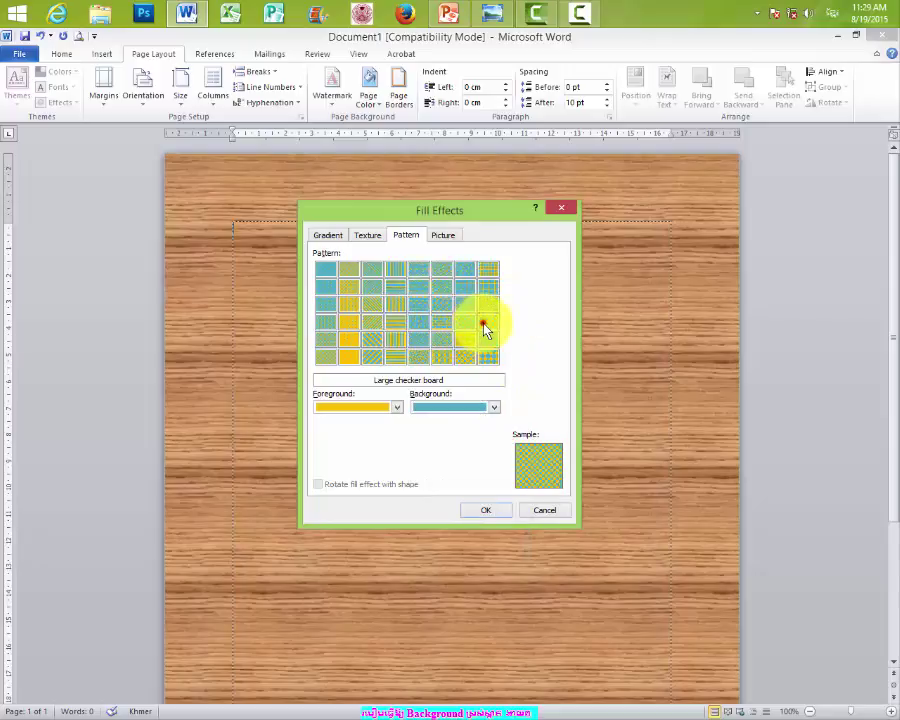
click(488, 511)
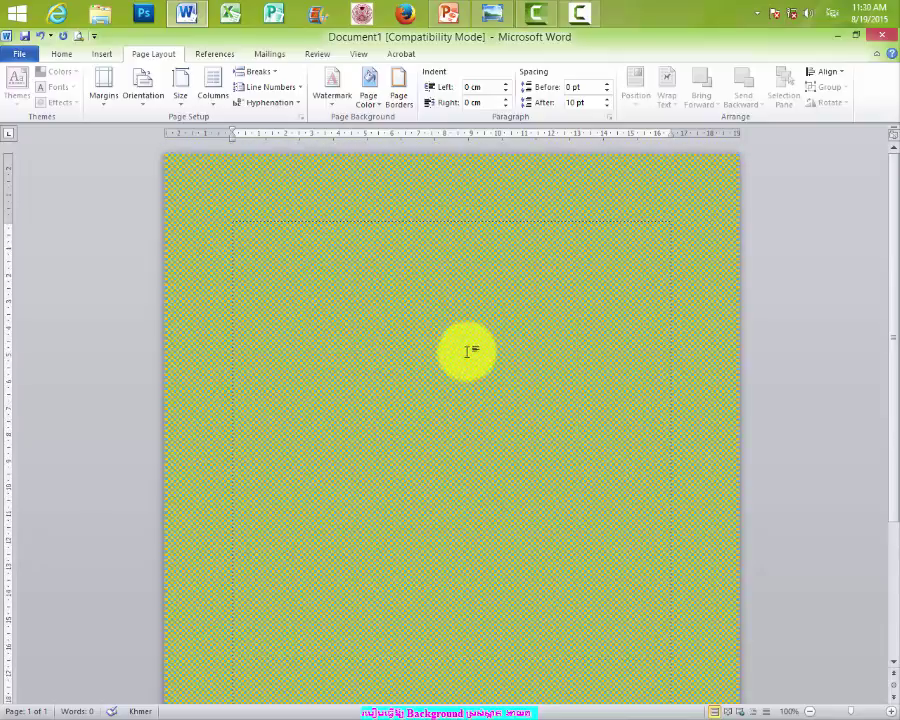
Step: Reopen the page's Fill Effects, switch to a picture fill and move the dialog toward the page's upper-left area
click(370, 96)
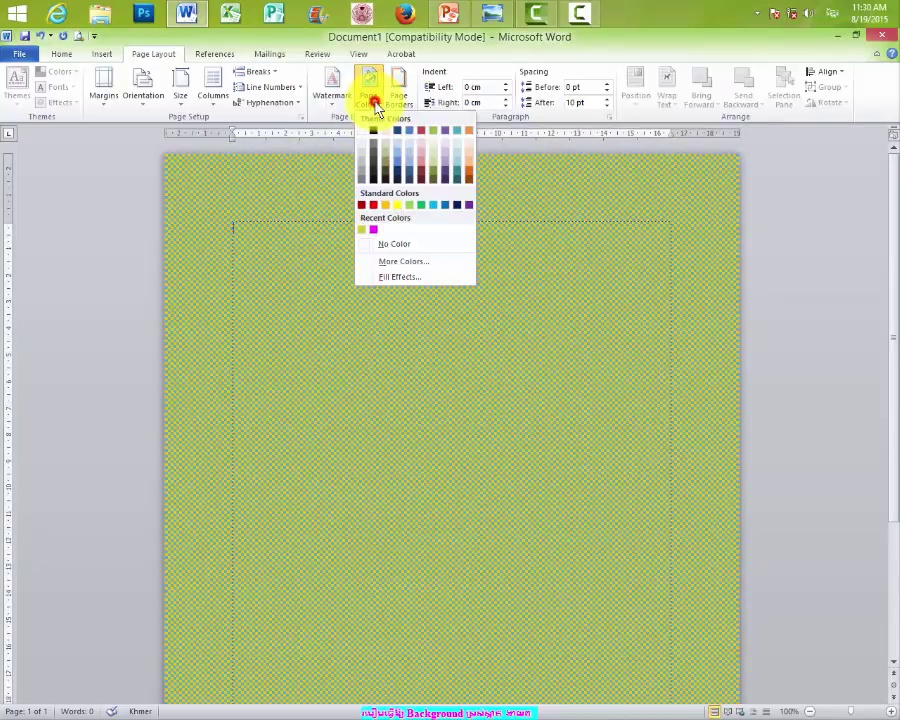
click(393, 277)
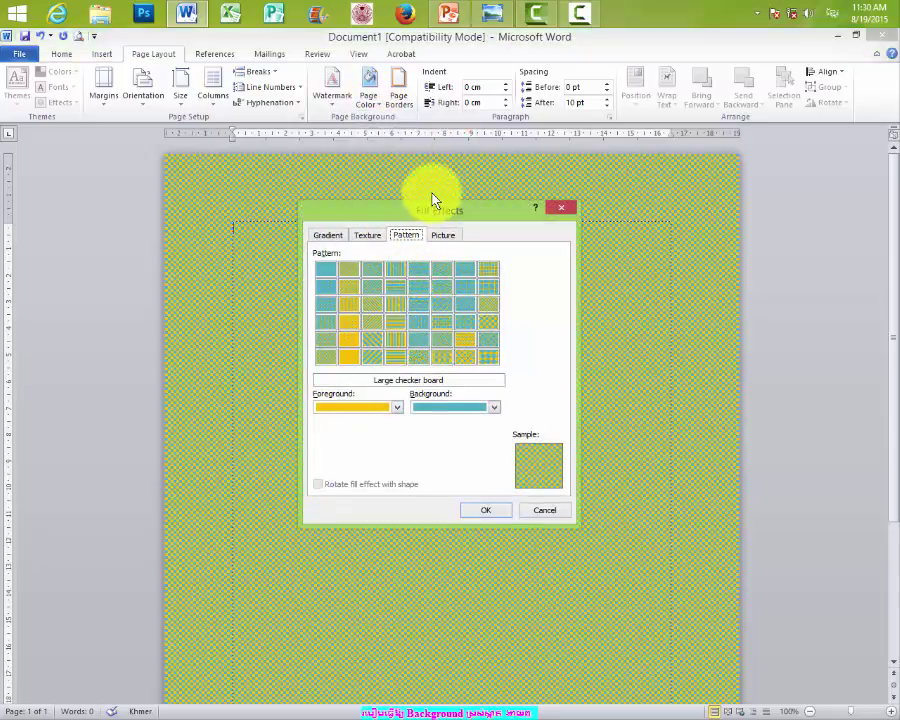
mouse_move(580, 18)
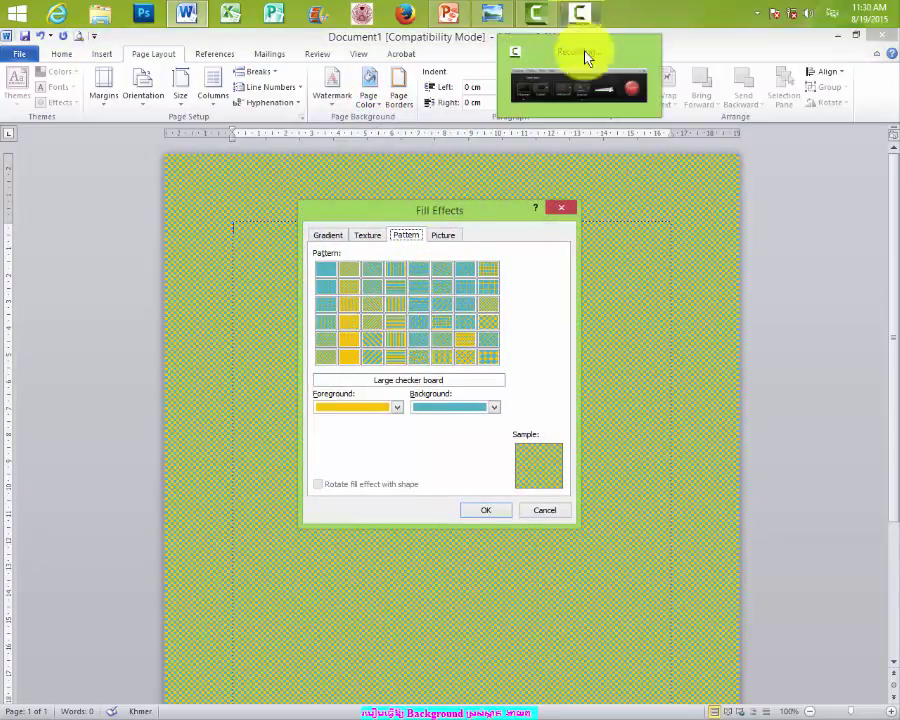
mouse_move(588, 64)
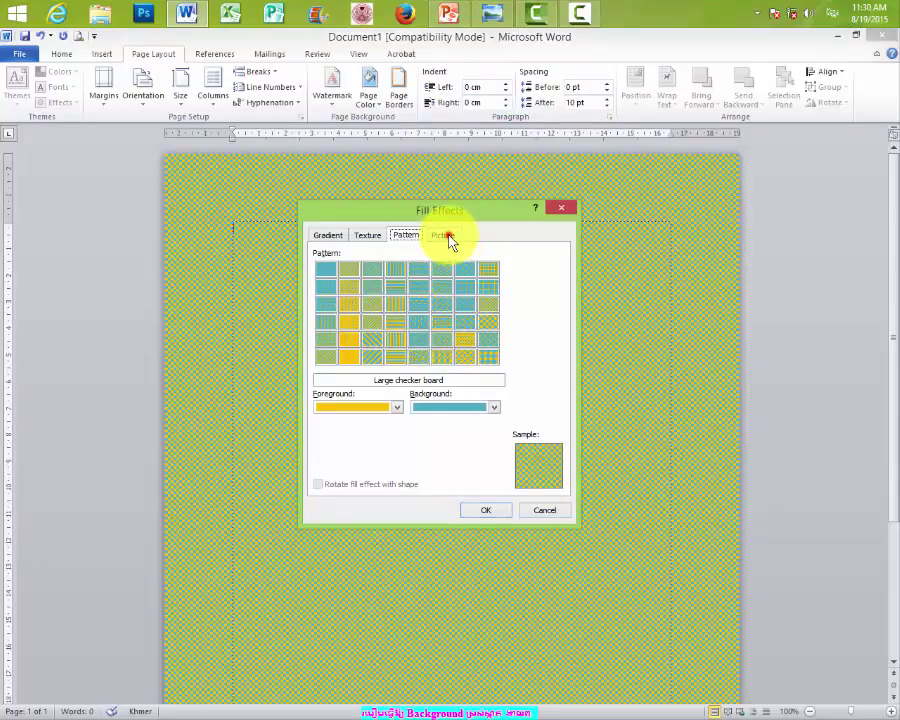
click(446, 236)
drag(396, 208, 333, 180)
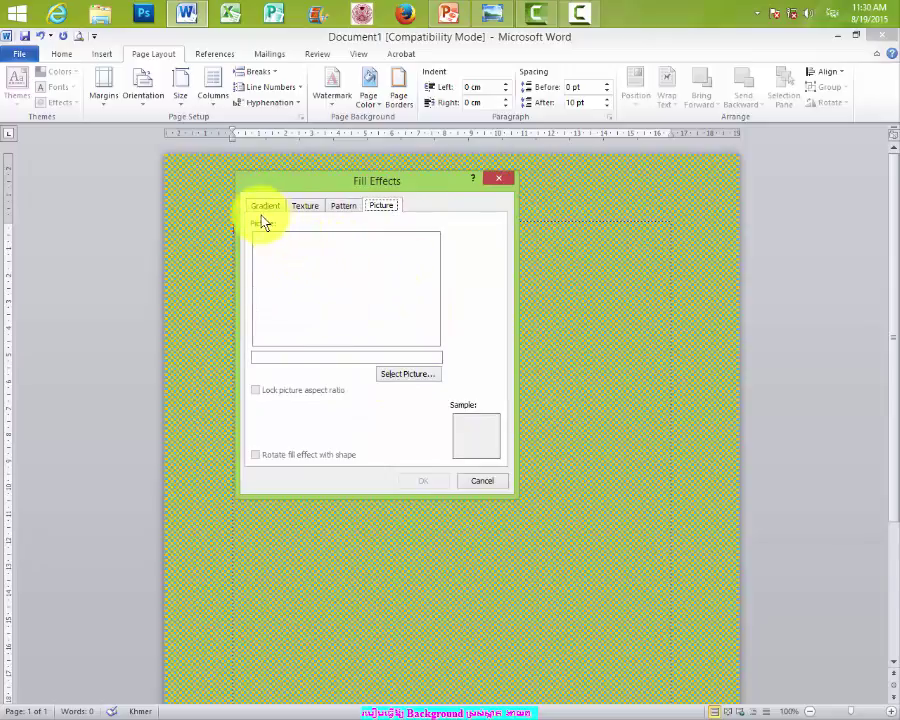
Step: Start selecting a fill picture, browse the m07759 folder within My Weeding on New Volume (D:), and return to My Weeding
click(398, 376)
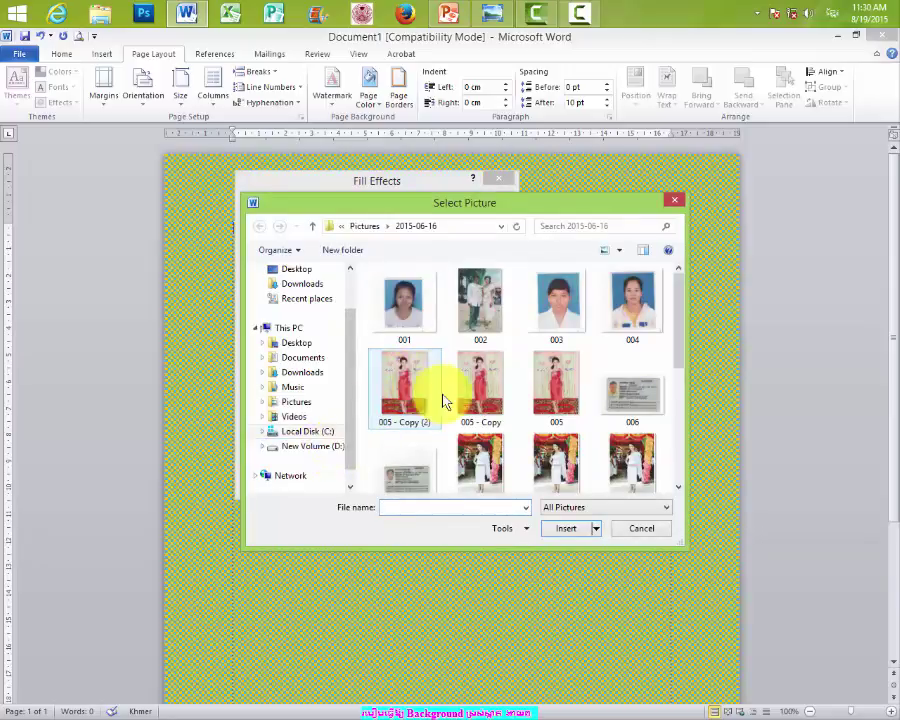
click(333, 446)
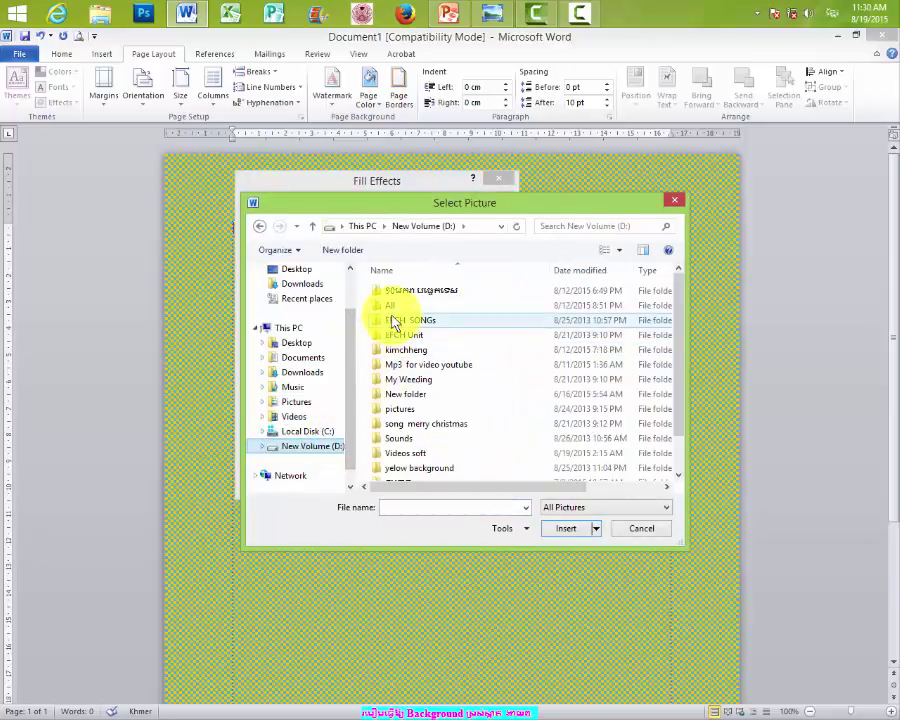
click(400, 380)
double_click(400, 380)
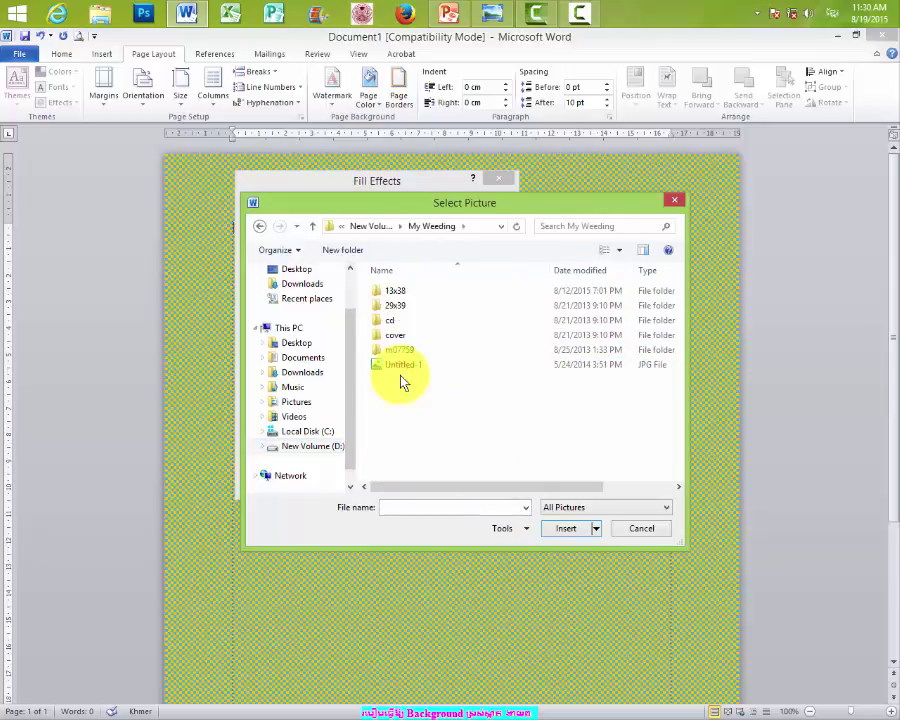
double_click(397, 348)
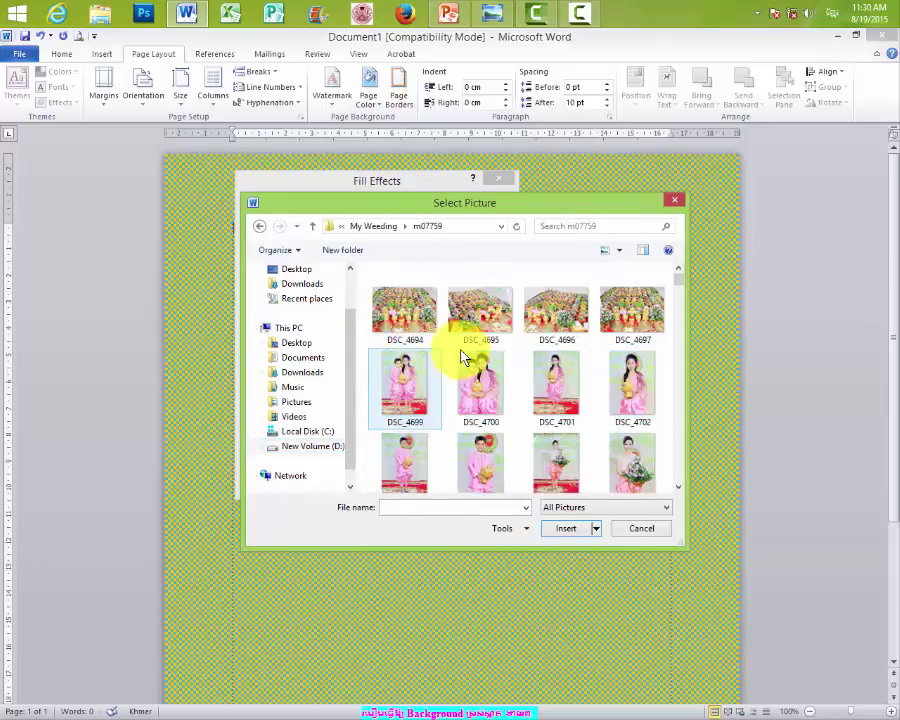
click(261, 226)
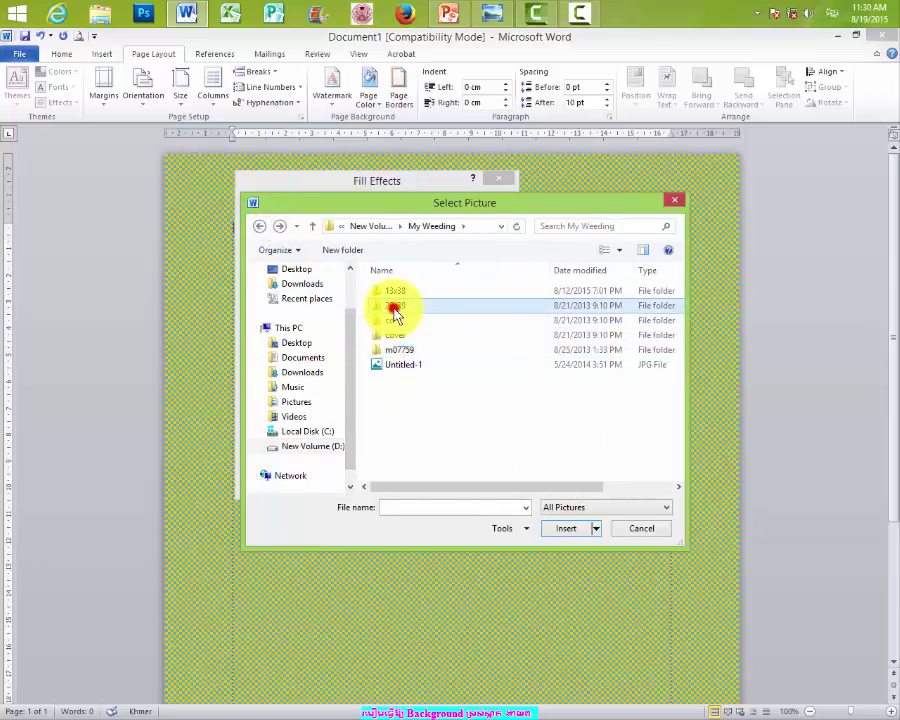
Step: Choose the picture DSC_4729 from the 29x39 folder and apply it as the page background
double_click(396, 307)
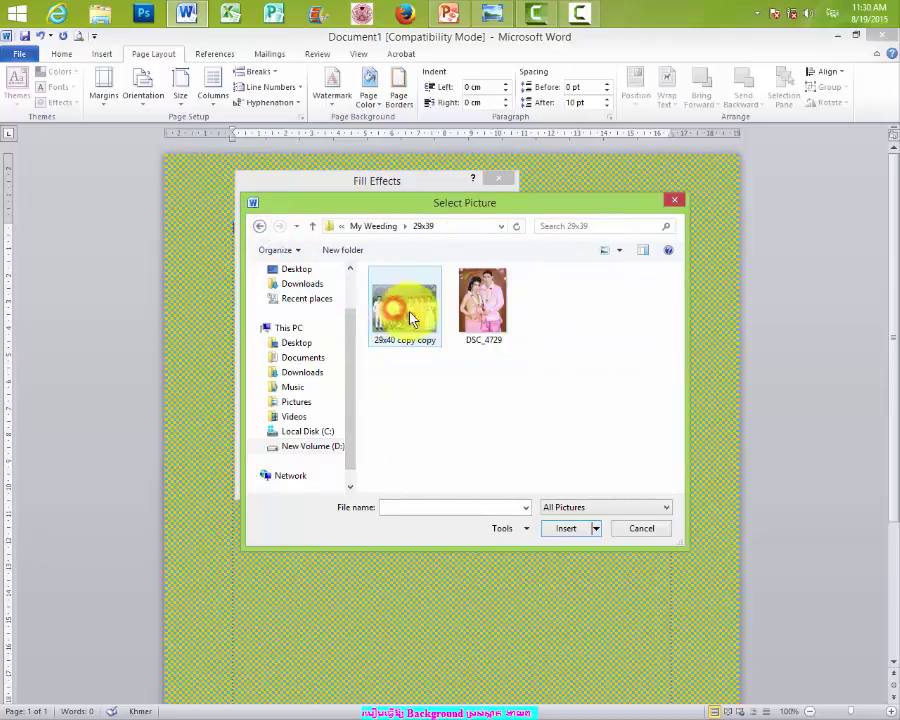
click(467, 318)
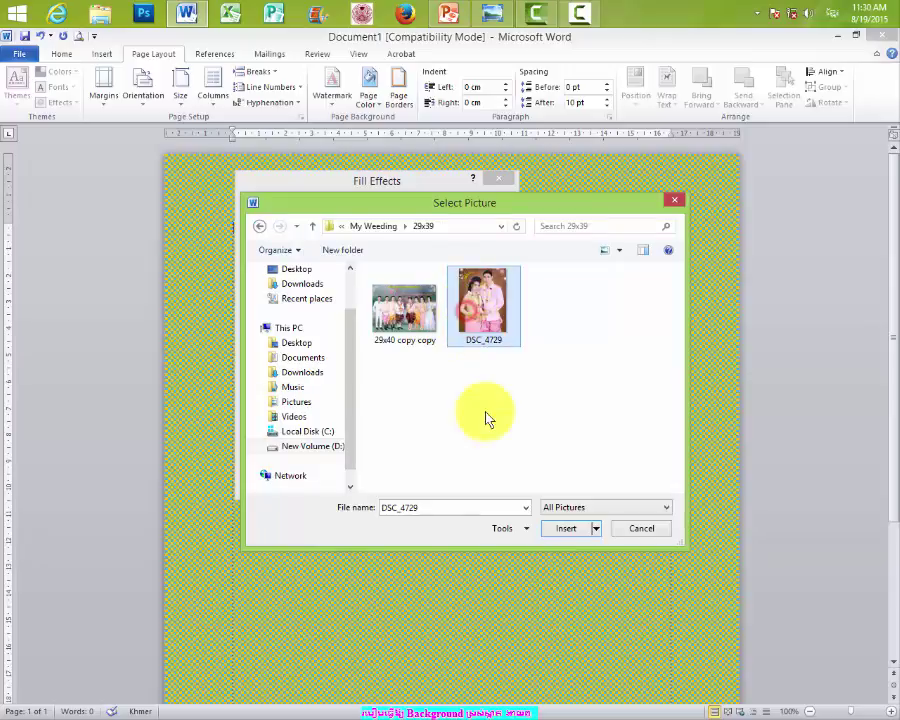
click(560, 531)
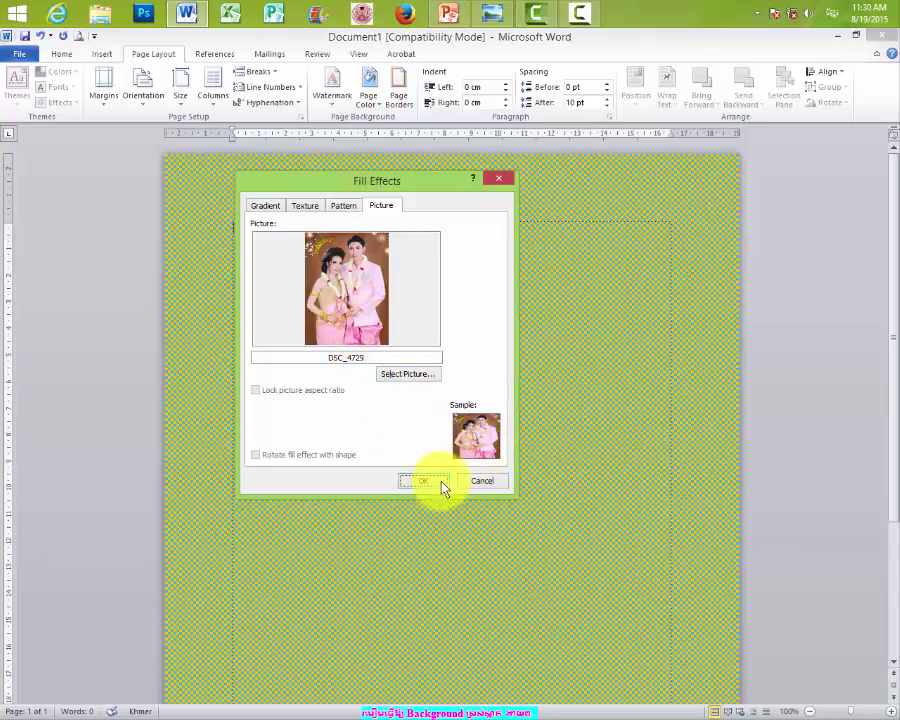
click(430, 481)
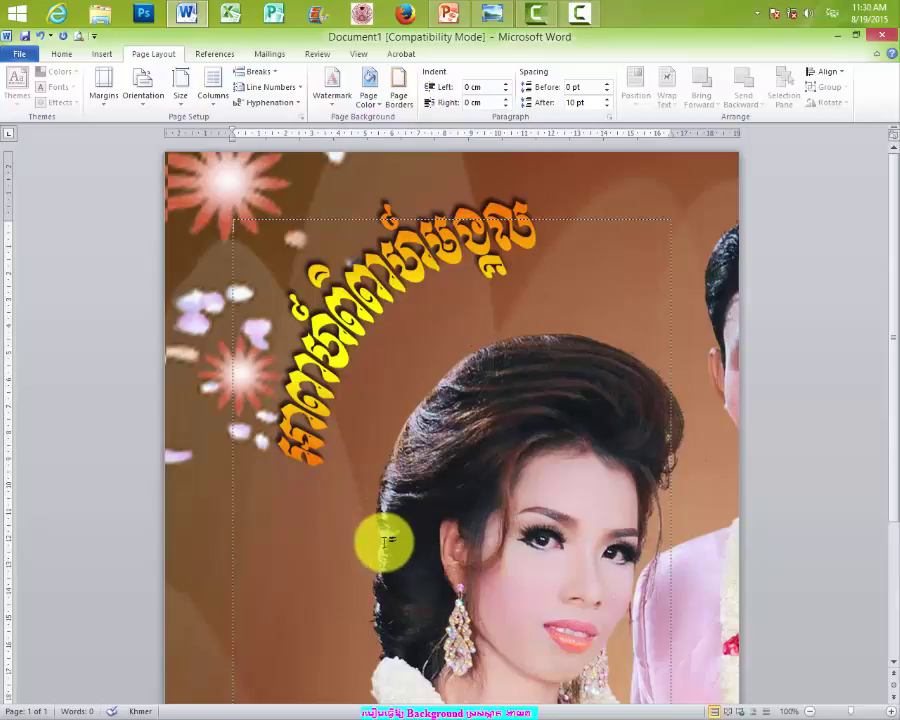
scroll(384, 540, down, 5)
scroll(386, 476, up, 5)
click(400, 108)
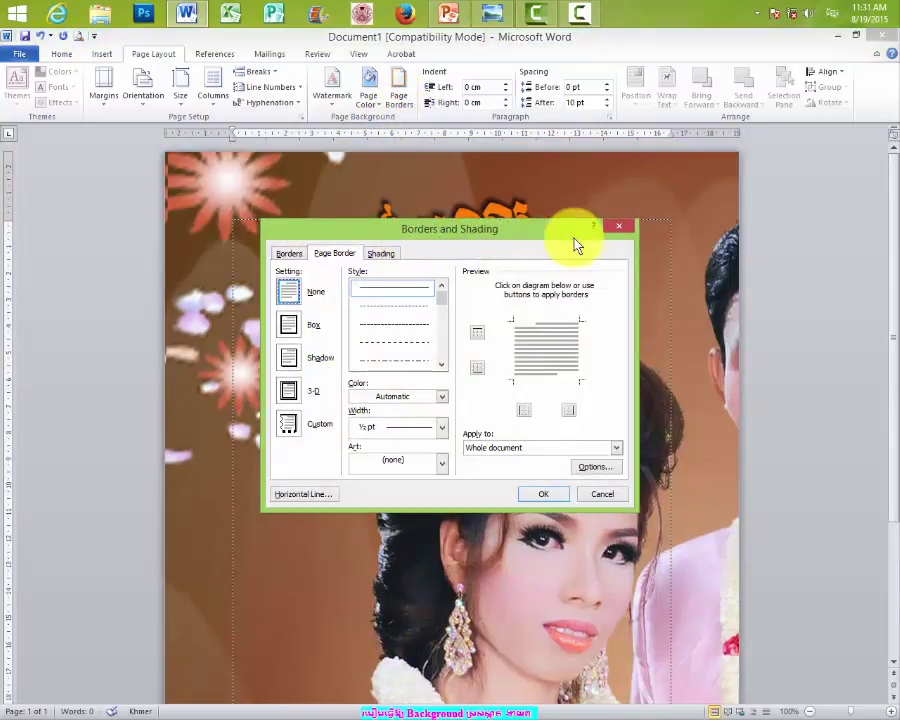
click(617, 226)
click(367, 98)
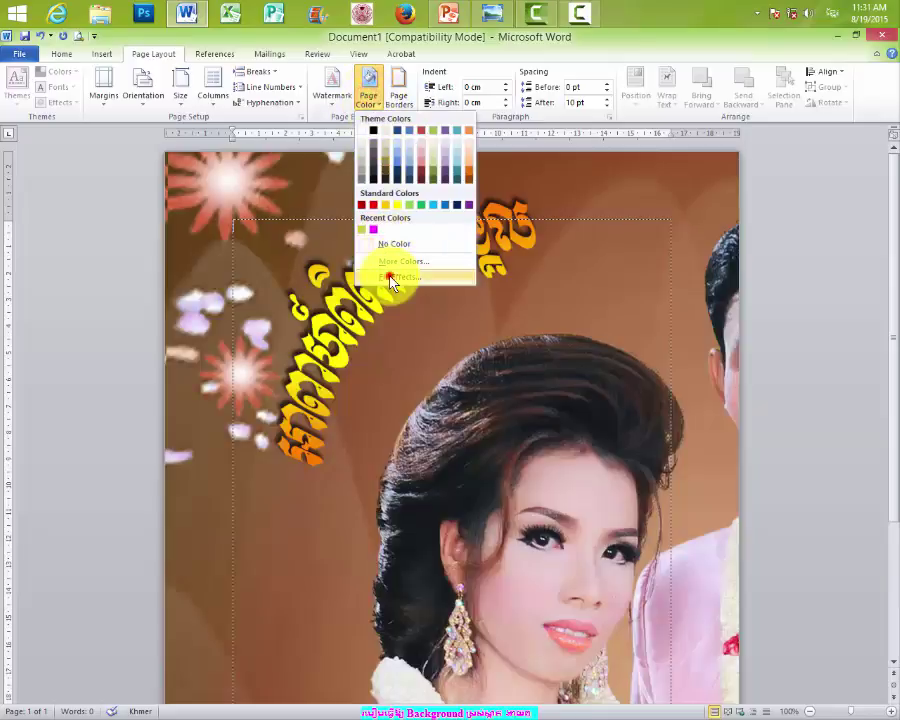
click(394, 276)
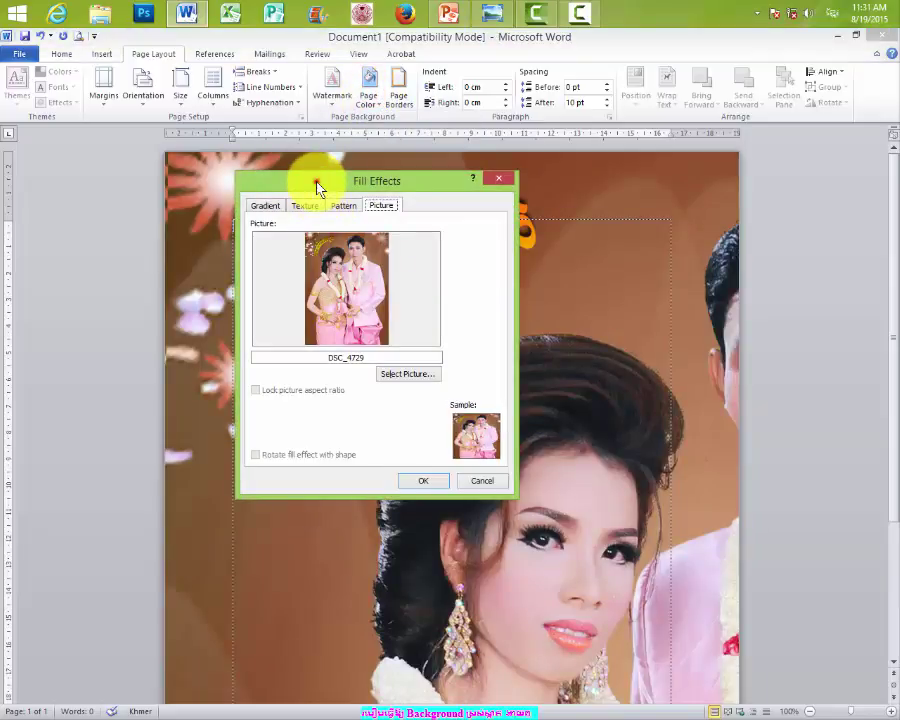
mouse_move(316, 183)
mouse_down()
mouse_move(263, 209)
mouse_move(259, 197)
mouse_move(283, 196)
mouse_up()
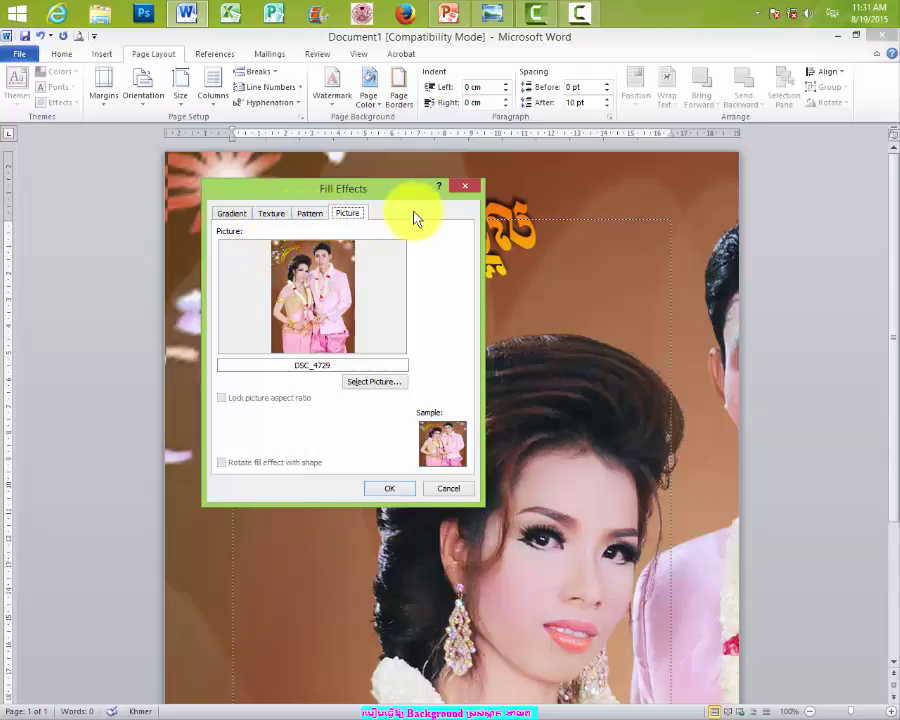
drag(420, 194, 408, 196)
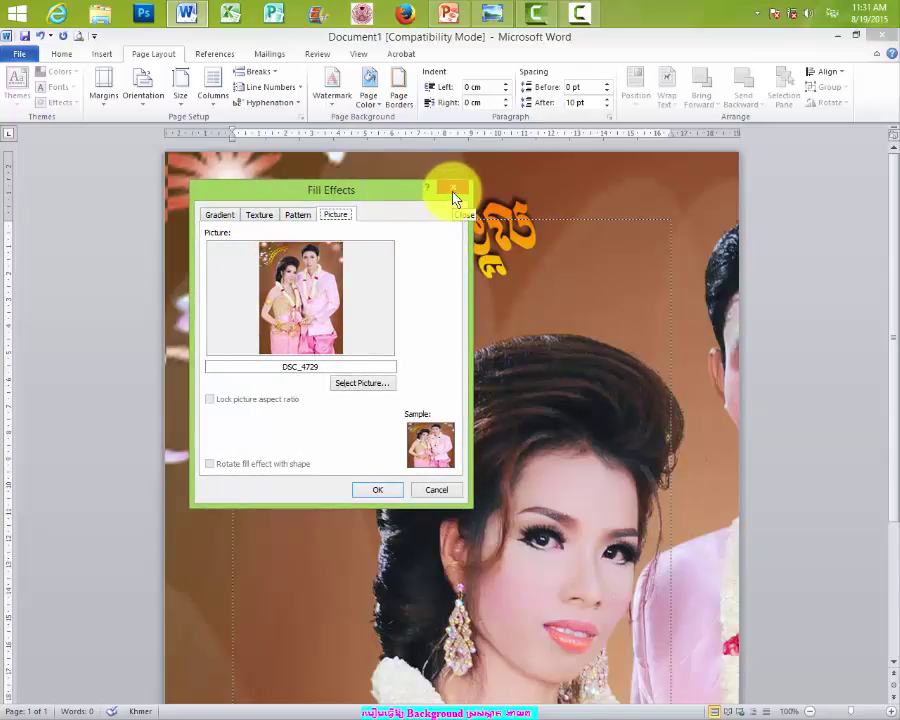
click(453, 196)
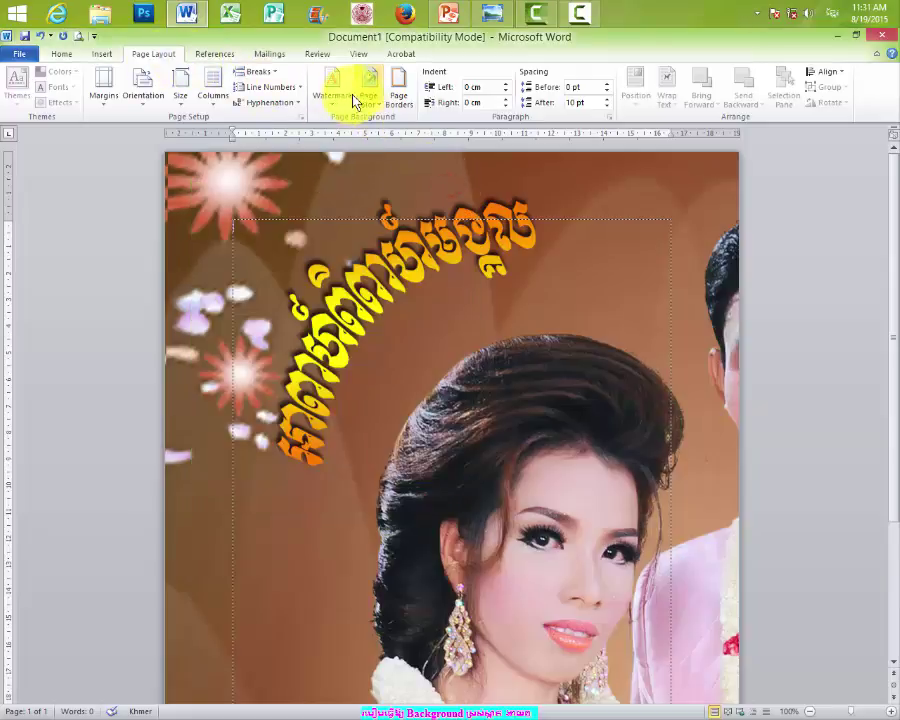
click(368, 100)
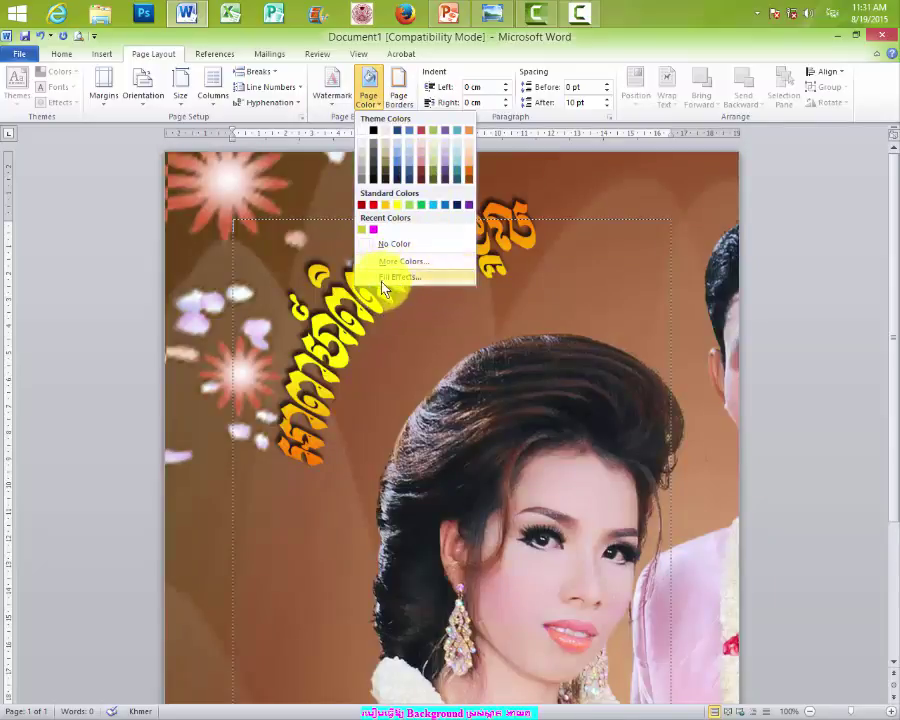
click(472, 298)
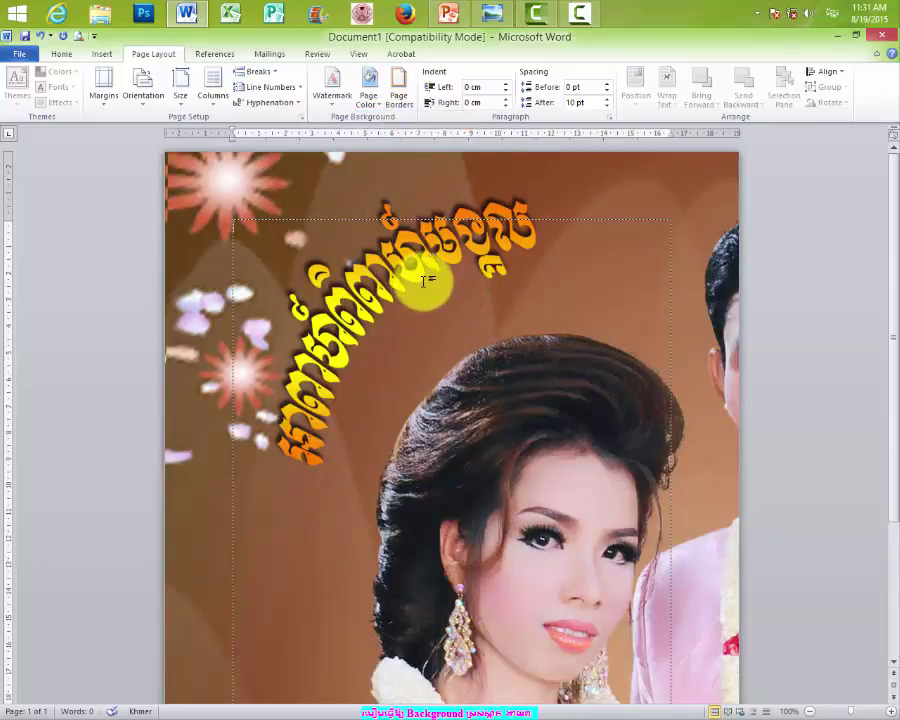
Step: Examine how the picture background fills the page from its upper edge to its lower edge
scroll(425, 281, down, 3)
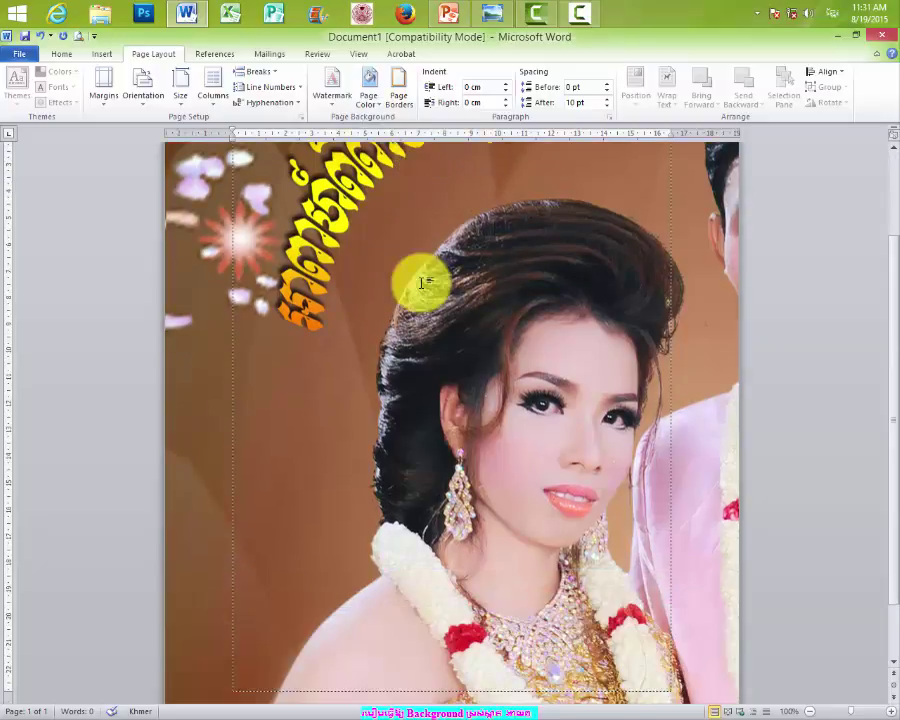
scroll(425, 281, down, 2)
scroll(425, 281, up, 4)
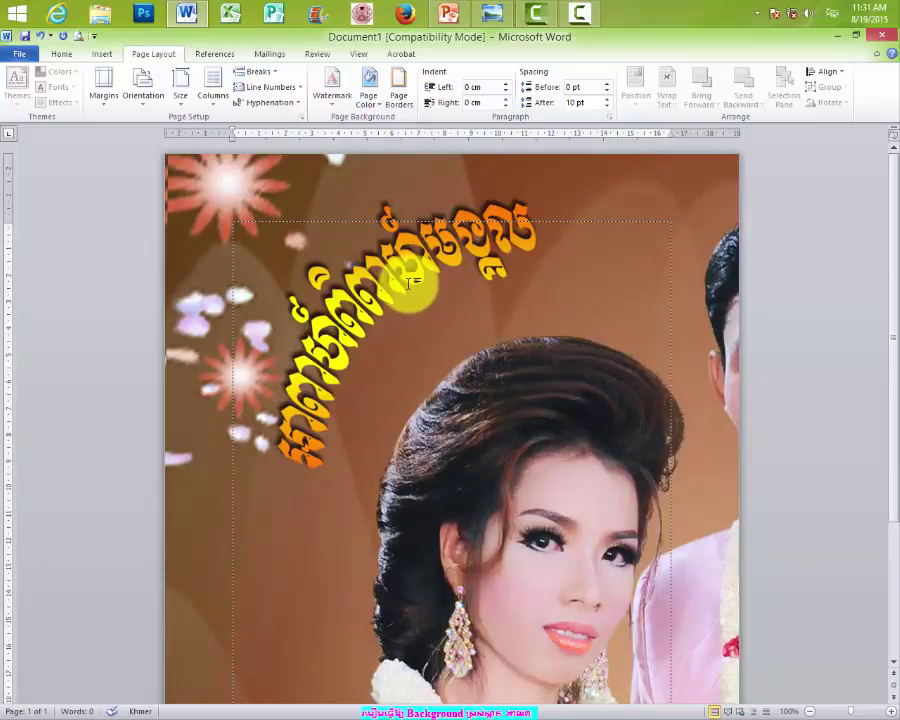
scroll(412, 283, down, 4)
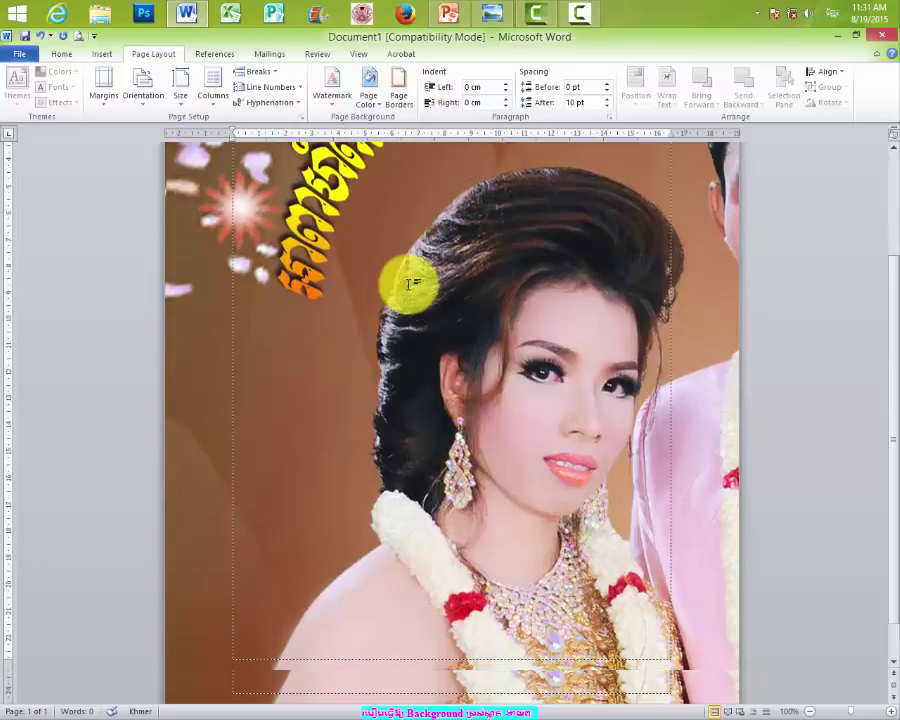
scroll(412, 283, up, 4)
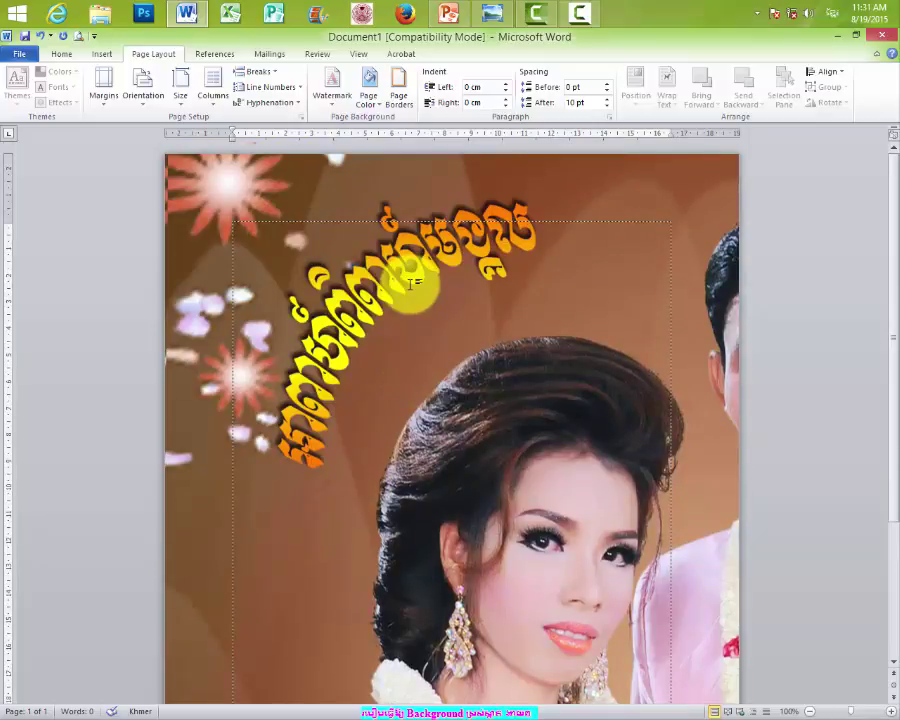
scroll(412, 283, down, 2)
scroll(412, 280, up, 2)
Step: Try the lightest blue theme tint as the page color and replace it with standard red
click(369, 93)
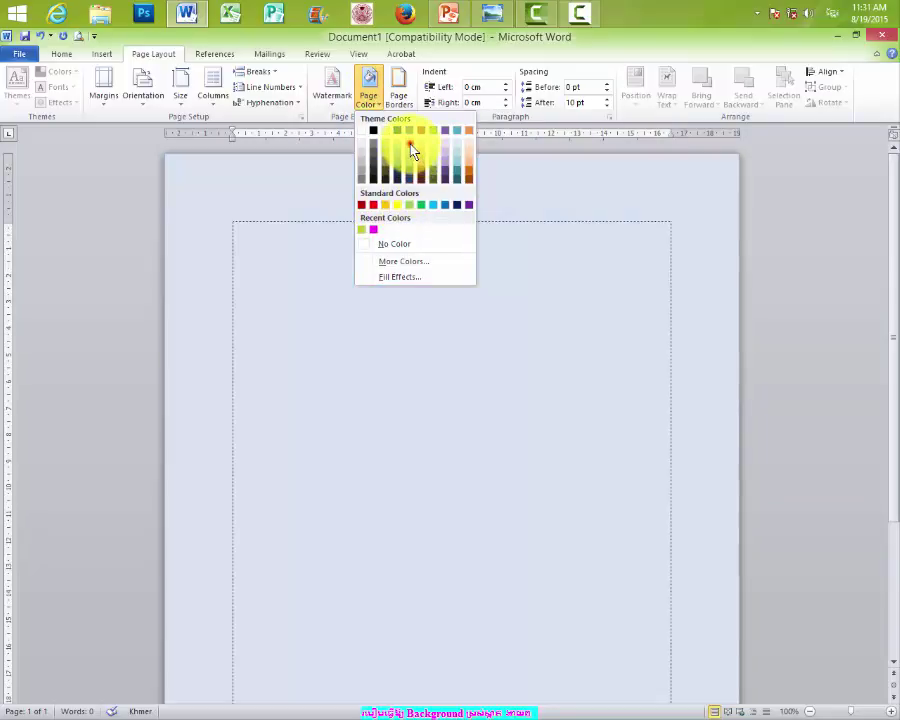
click(410, 146)
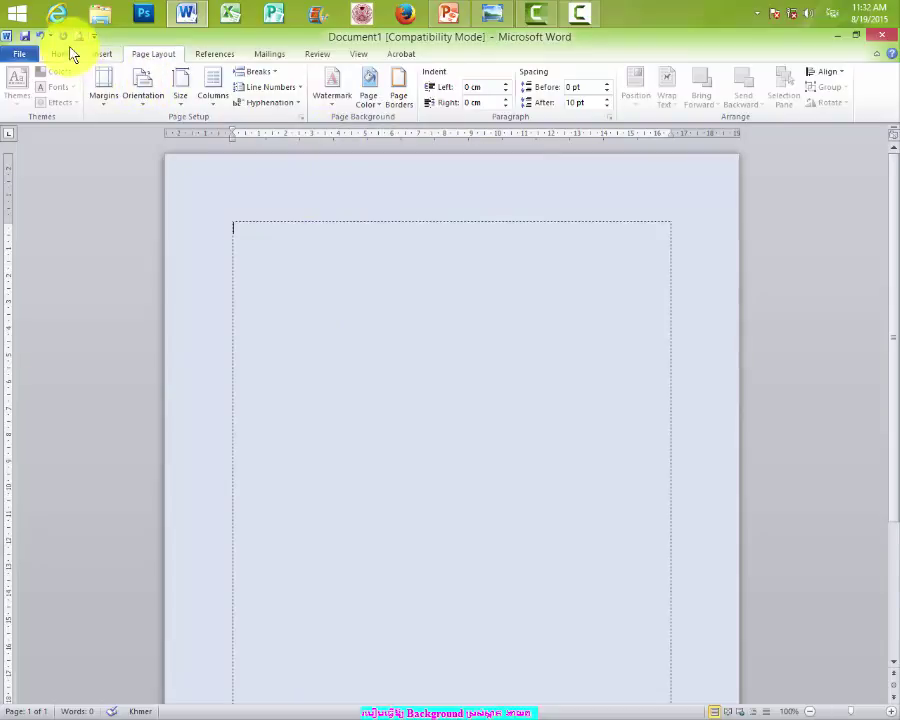
click(368, 106)
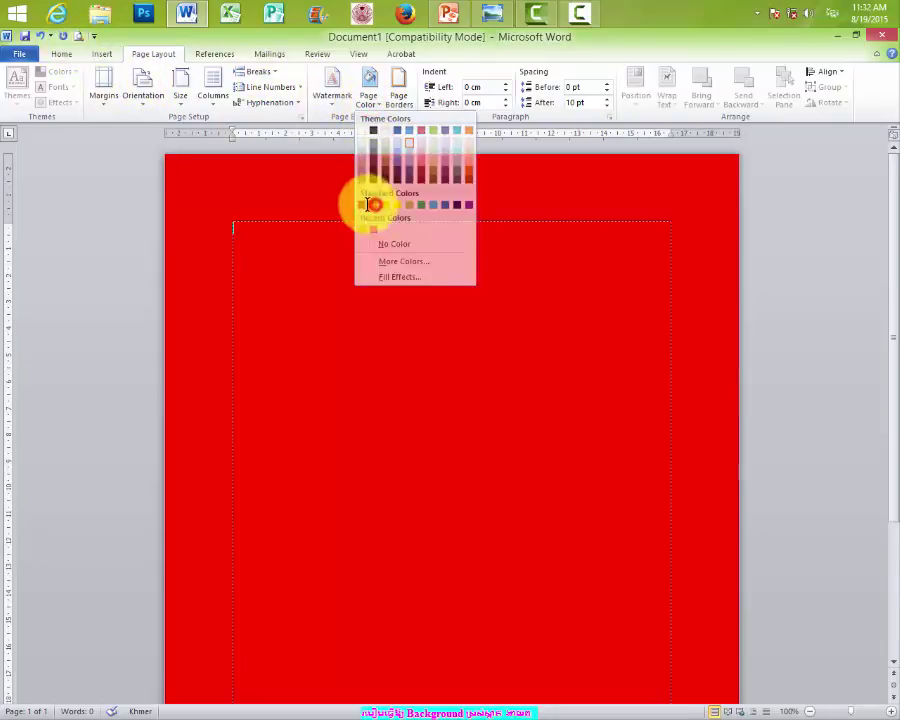
click(372, 204)
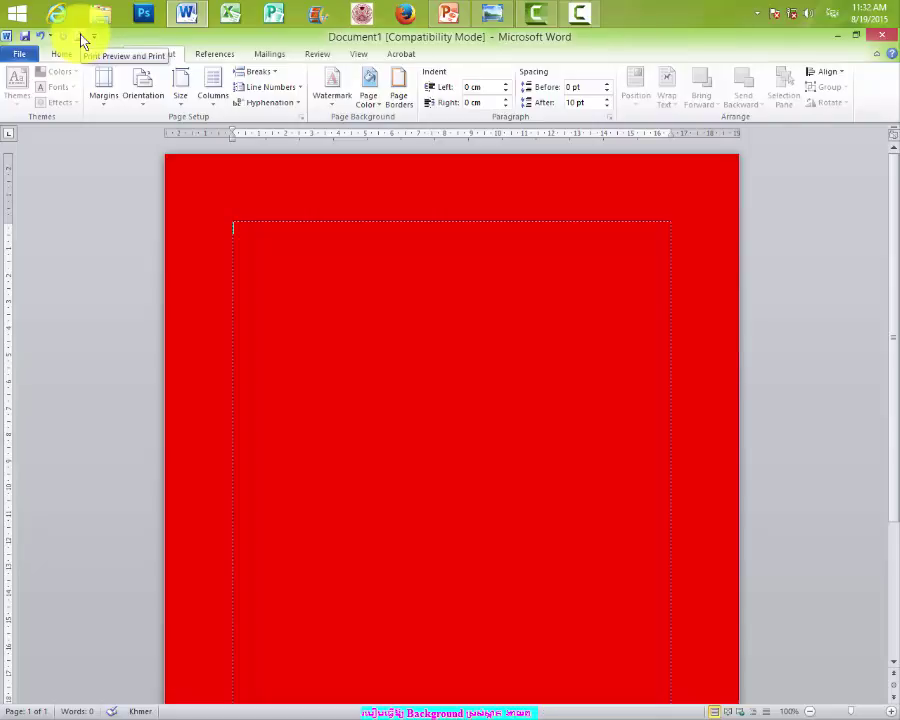
Step: Check how the colored page looks in the print preview and return to the document to compare the whole page
click(331, 277)
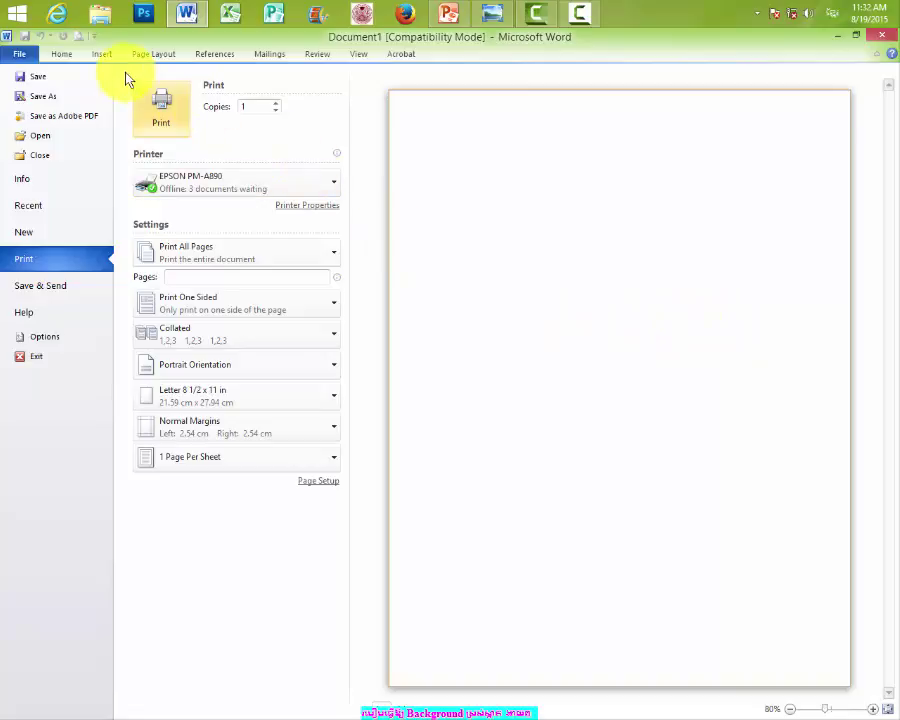
click(59, 56)
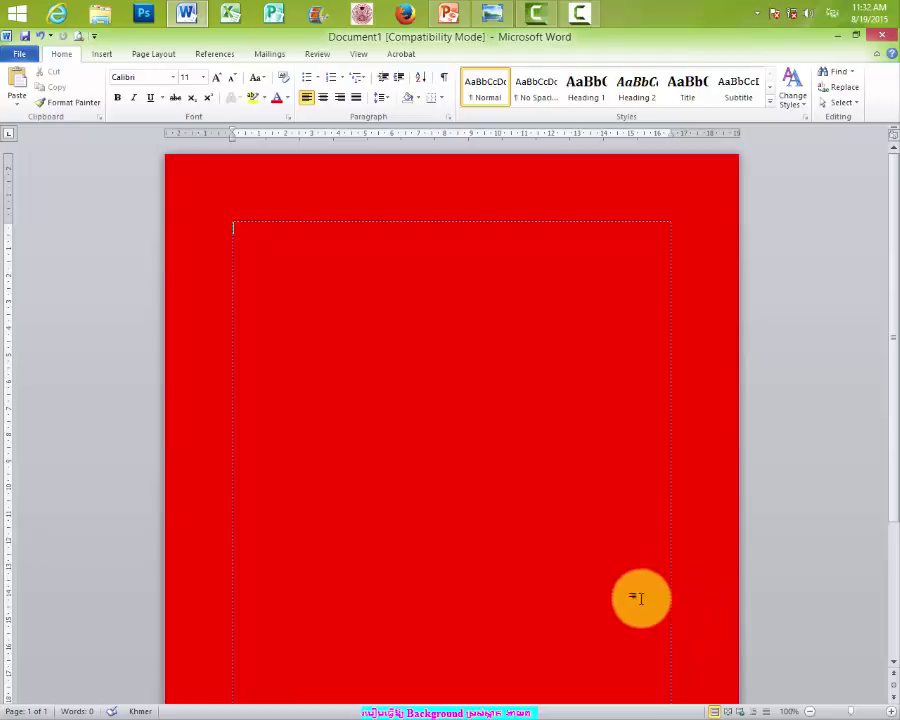
scroll(637, 597, down, 4)
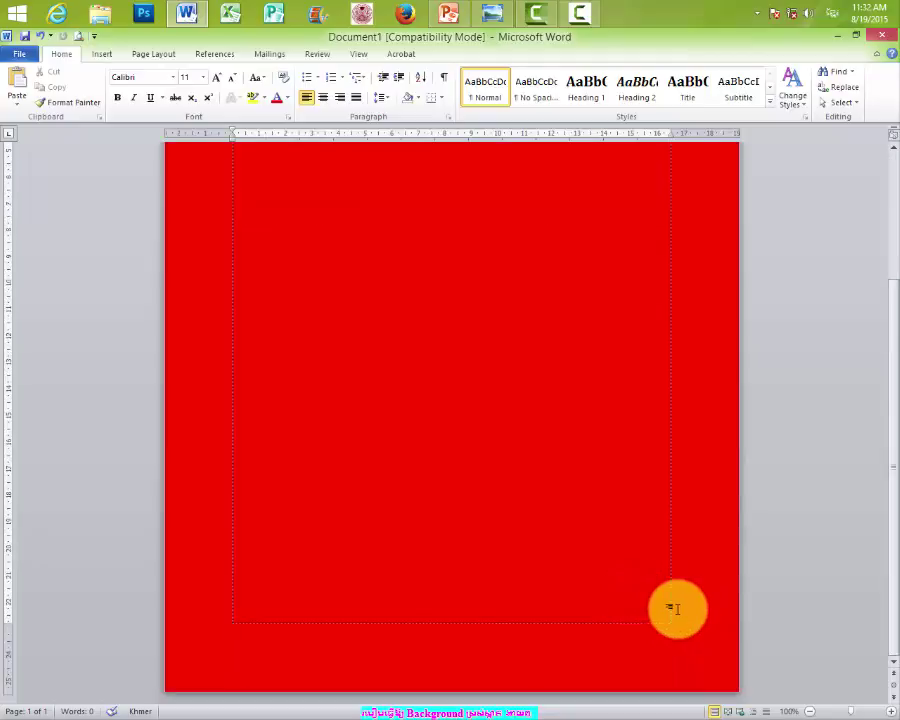
scroll(666, 622, up, 4)
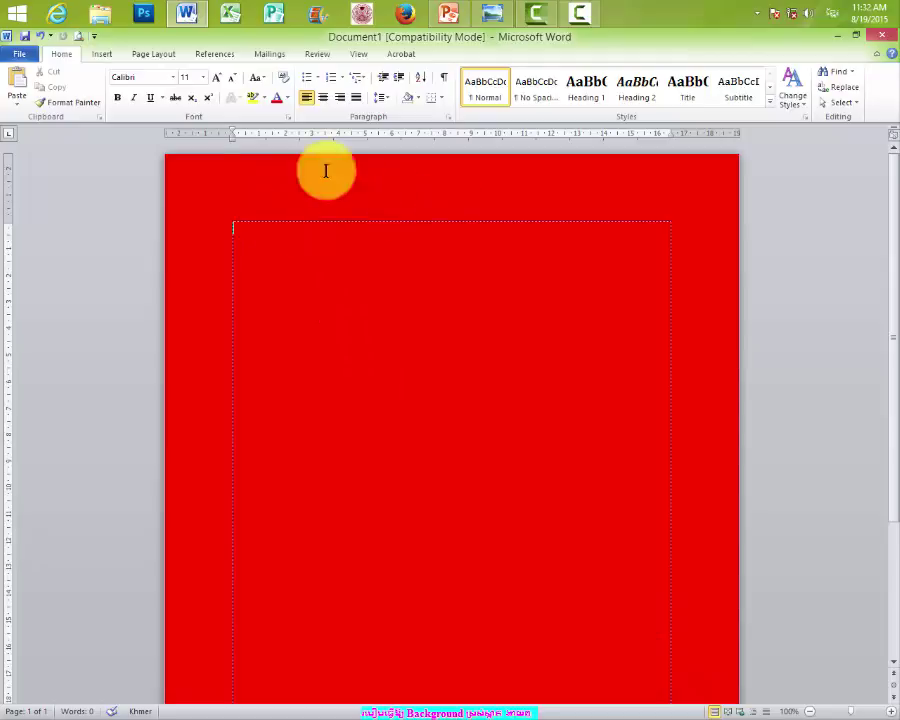
Step: Remove the page's background by setting the page color to No Color
click(150, 58)
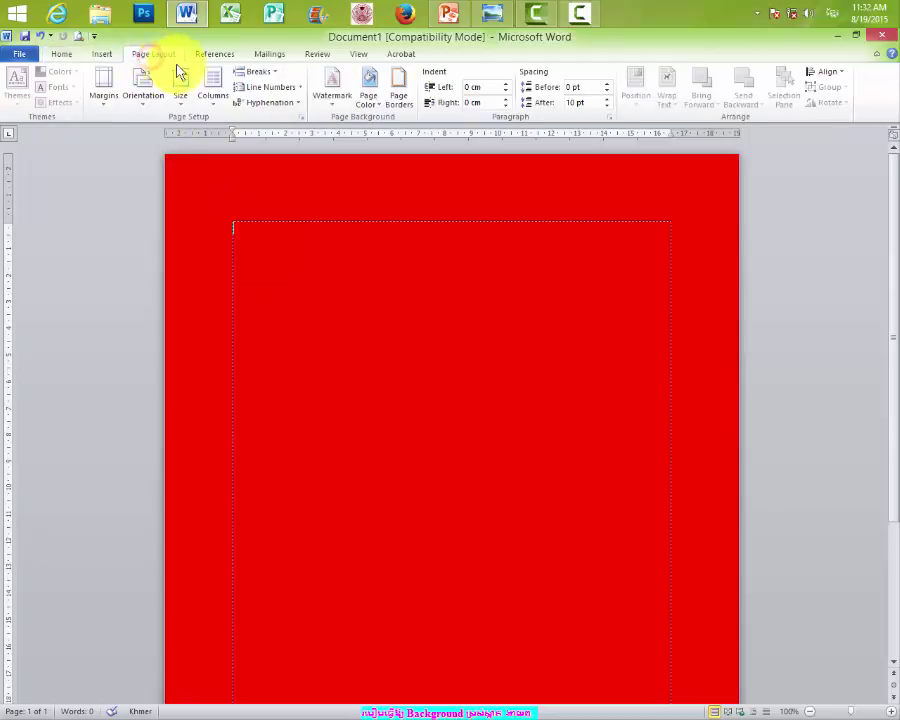
click(371, 103)
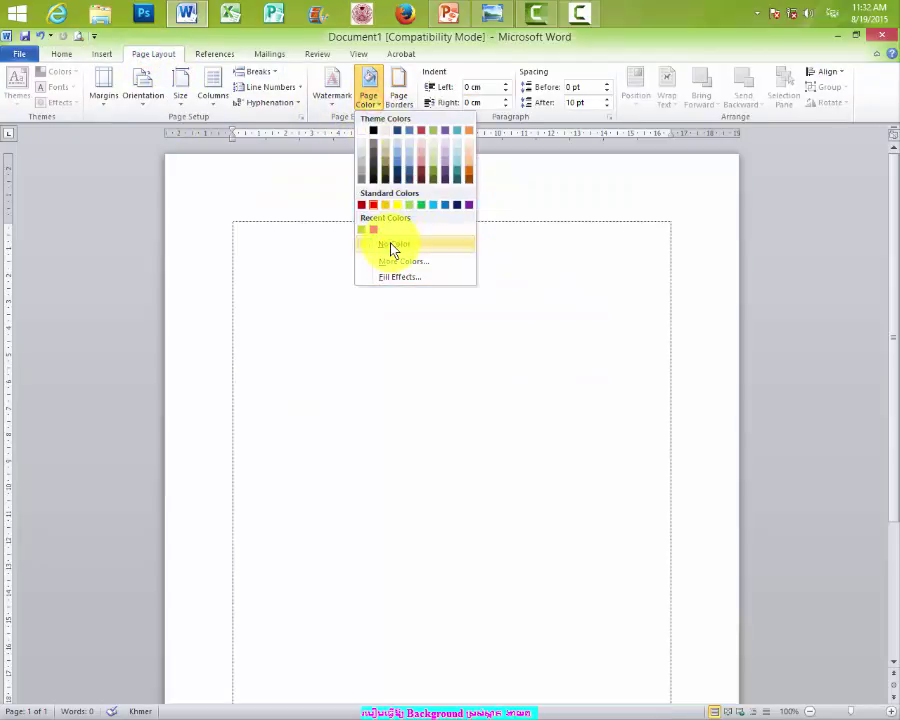
click(392, 243)
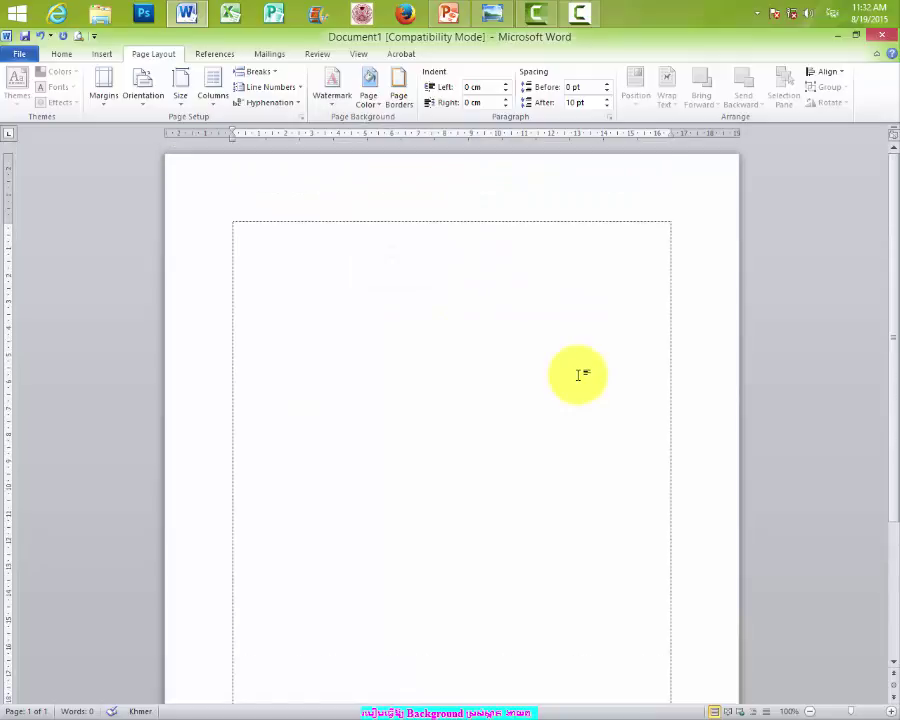
scroll(578, 375, down, 5)
scroll(578, 375, up, 5)
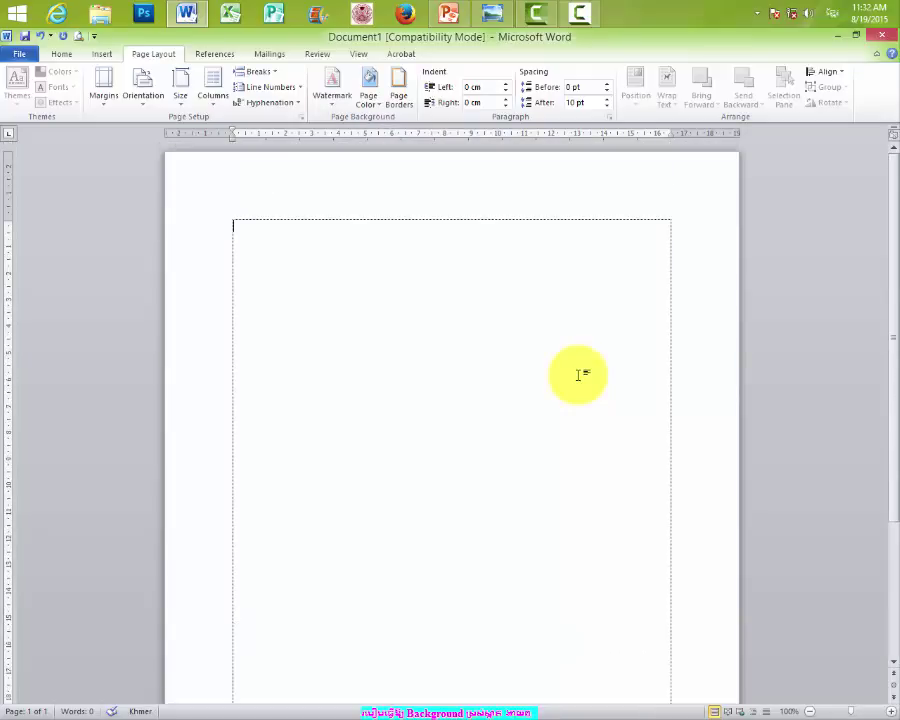